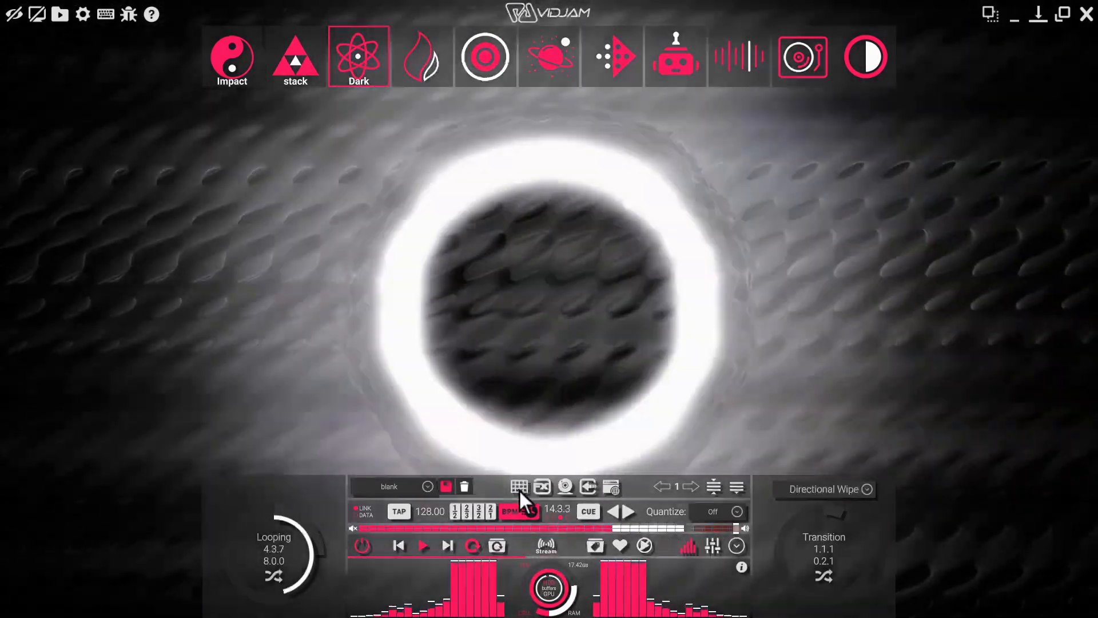
Add a video grid and switch its preset from impact to dark and back to impact.
click(519, 487)
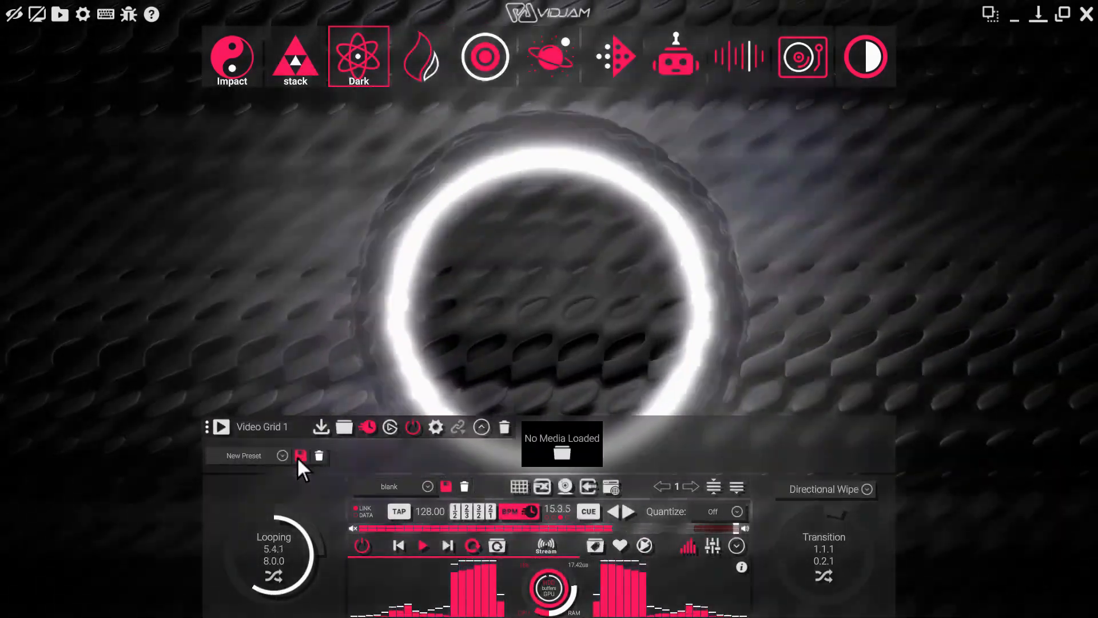
click(281, 455)
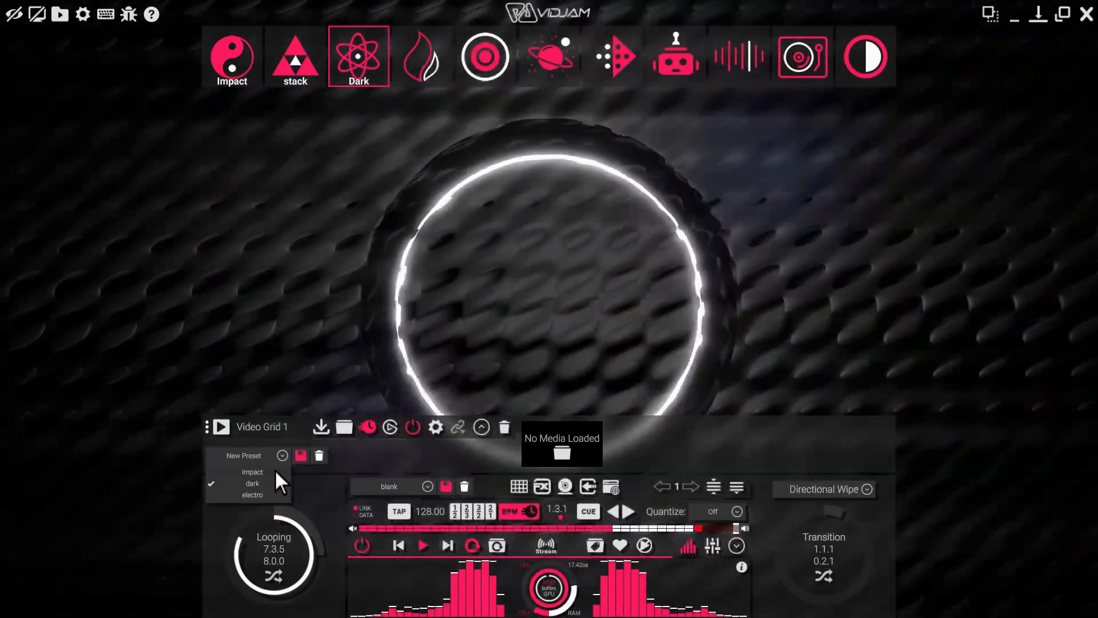
click(276, 472)
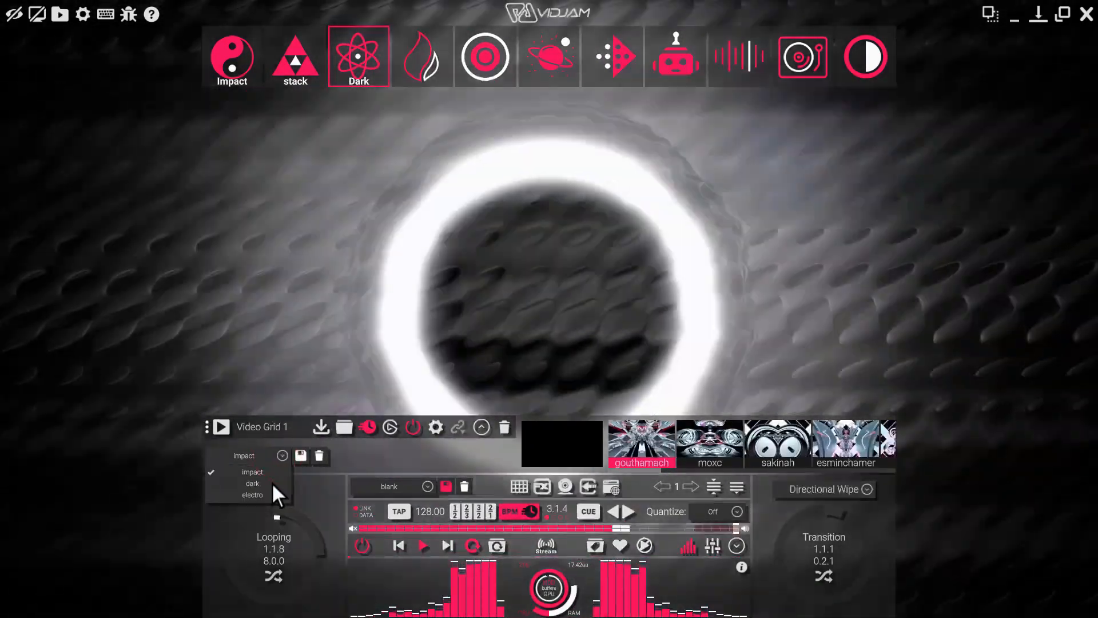
click(272, 482)
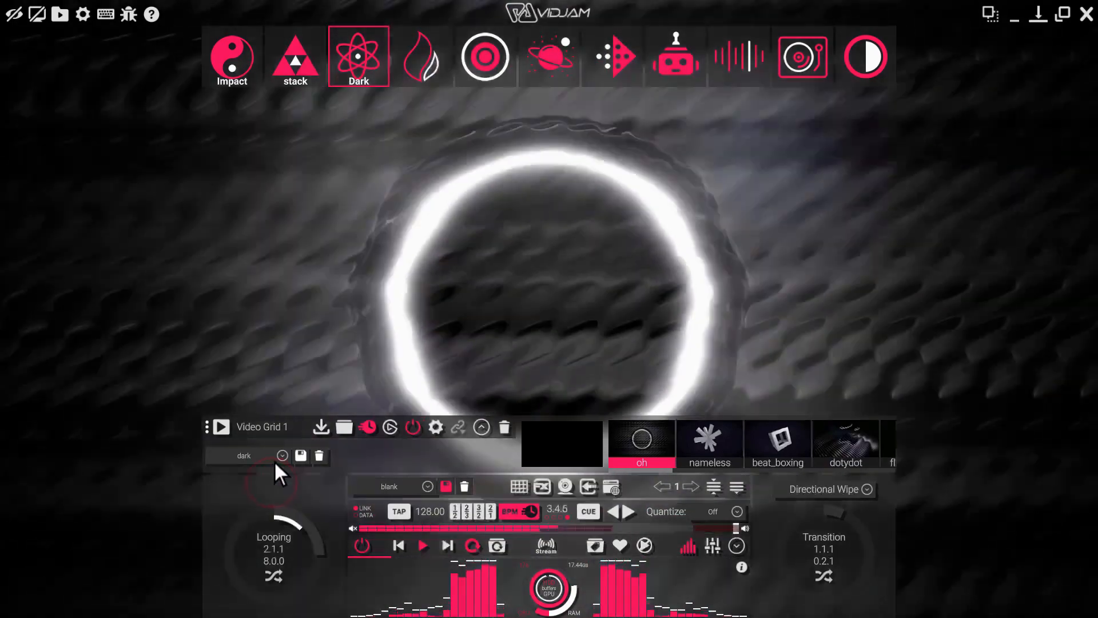
click(273, 457)
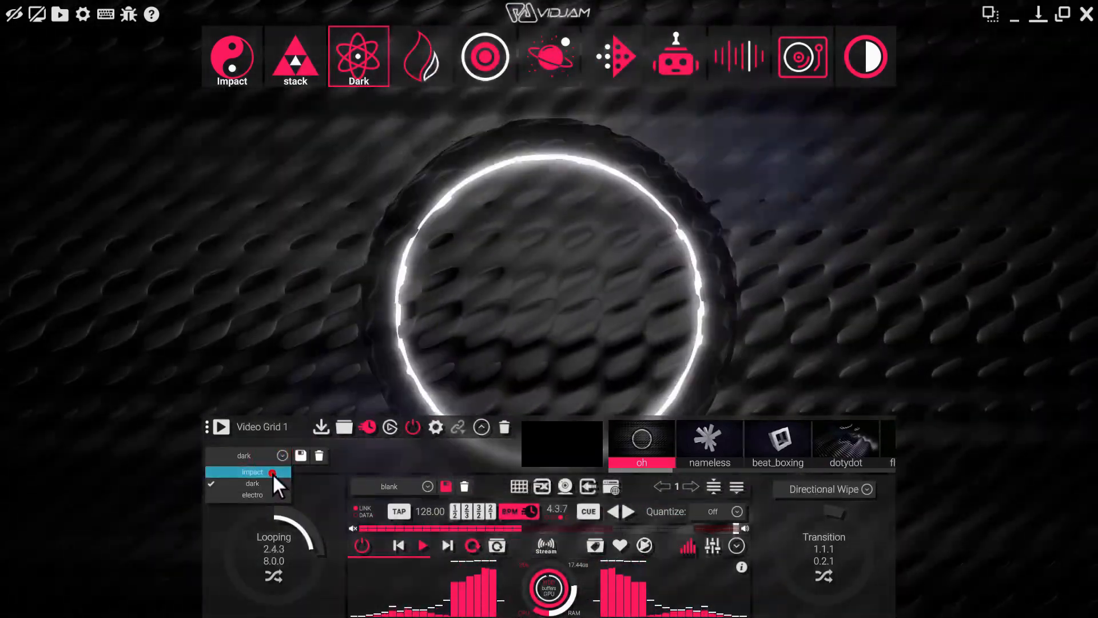
click(272, 473)
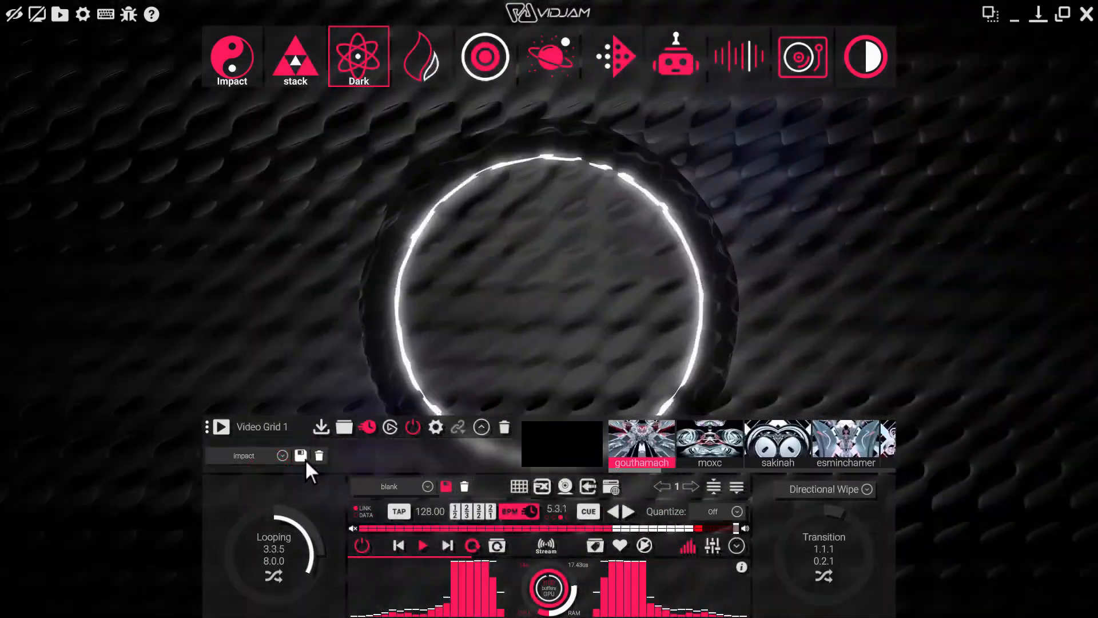
Save the video grid's setup as a preset named "my new preset".
click(301, 456)
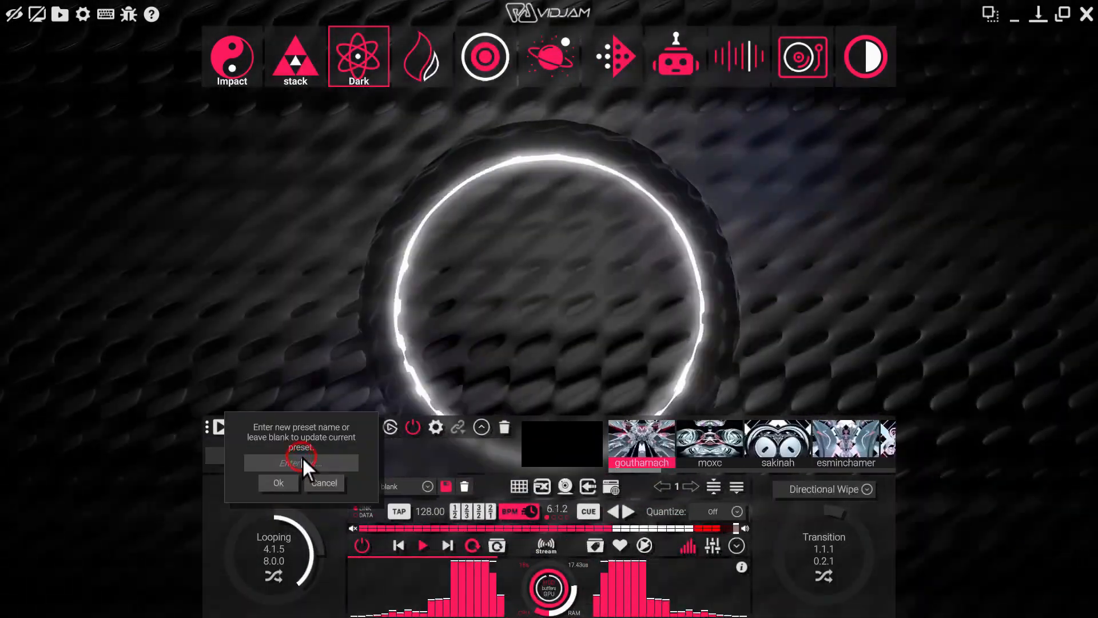
text(my new pres)
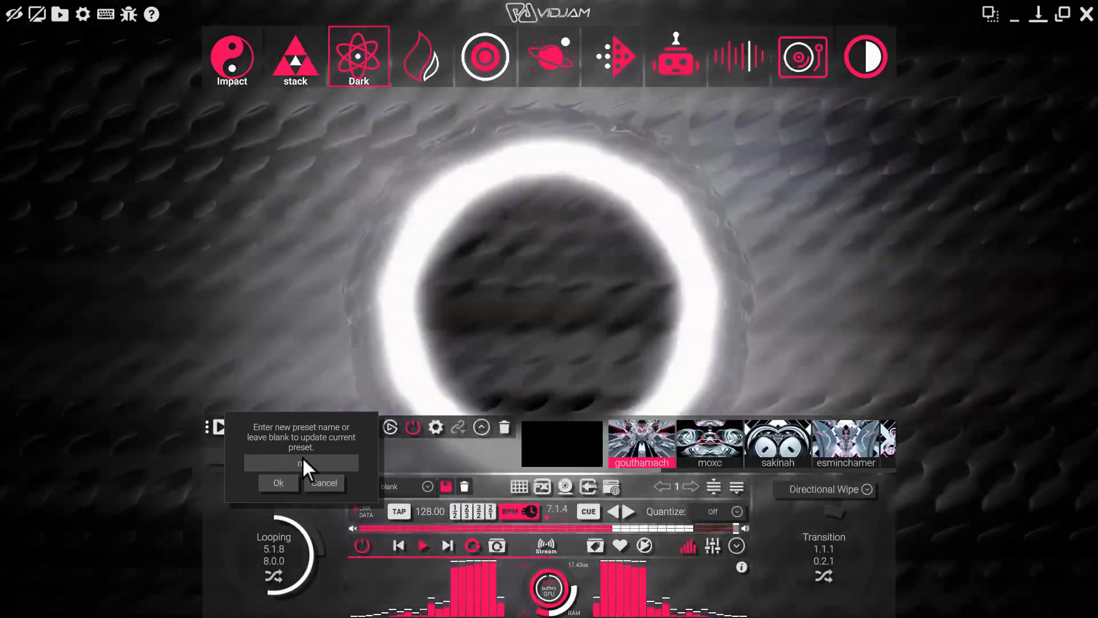
text(et)
key(Return)
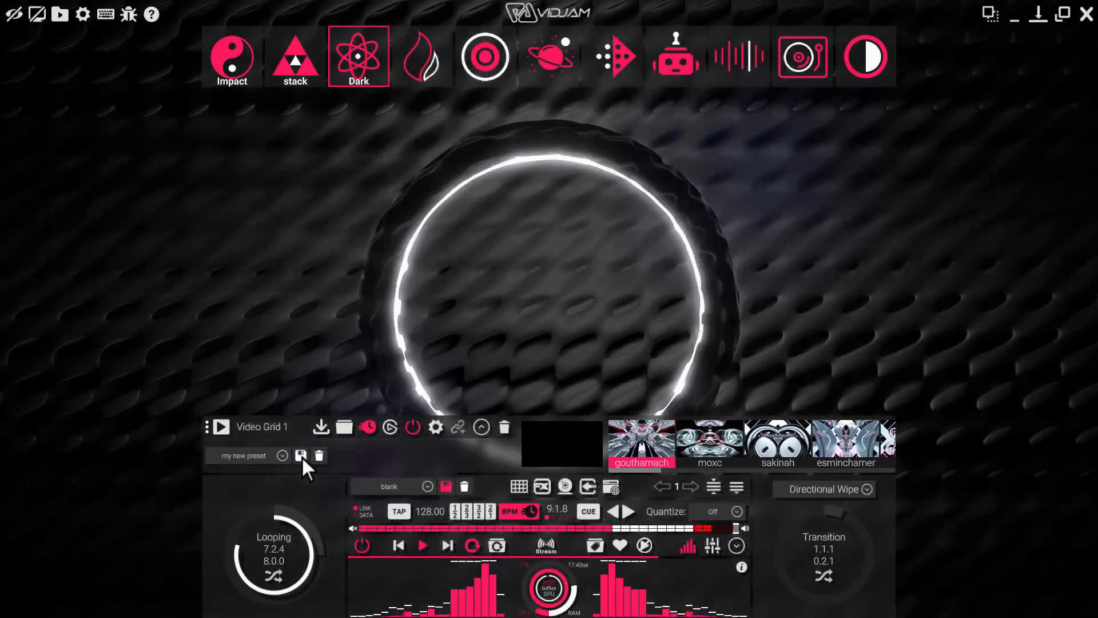
Update the grid's current preset by saving with a blank name and overwriting the existing "my new preset".
click(301, 456)
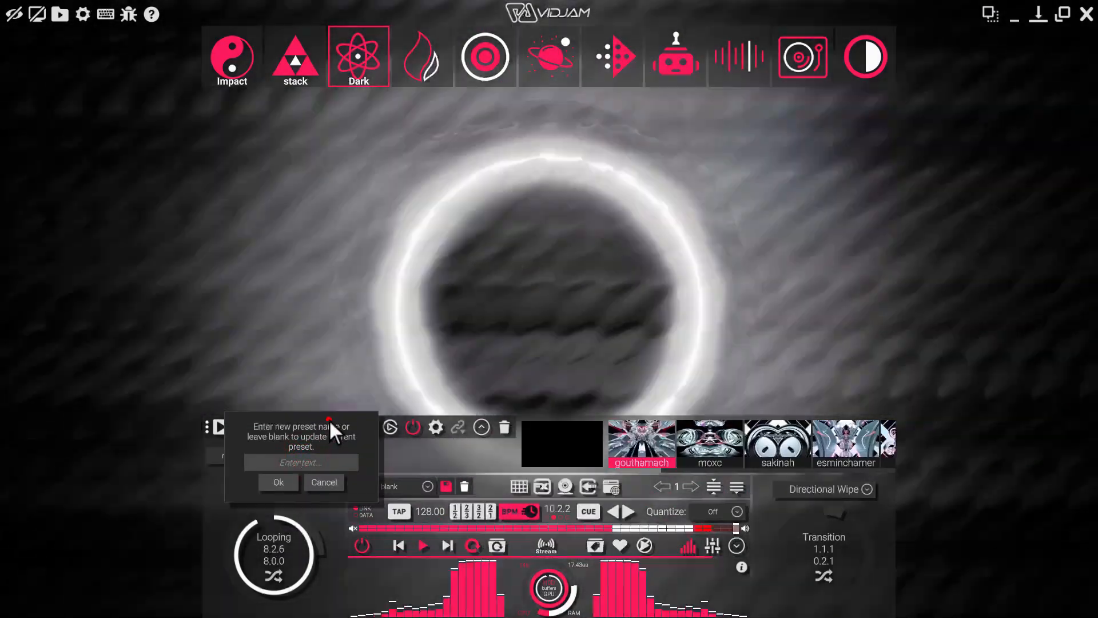
drag(331, 423, 412, 294)
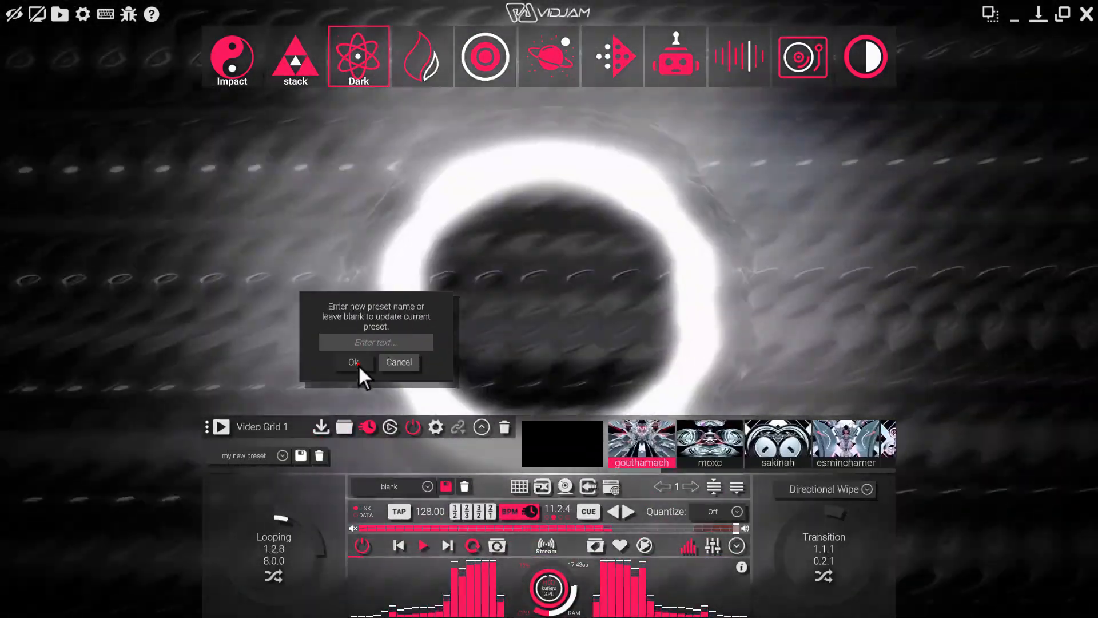
click(353, 362)
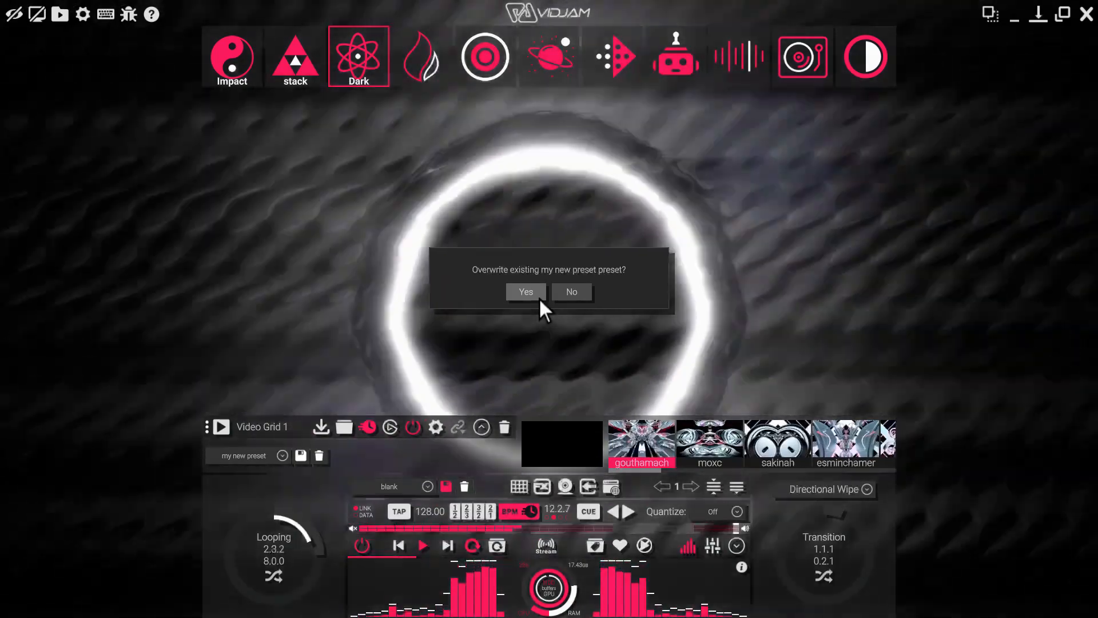
click(539, 296)
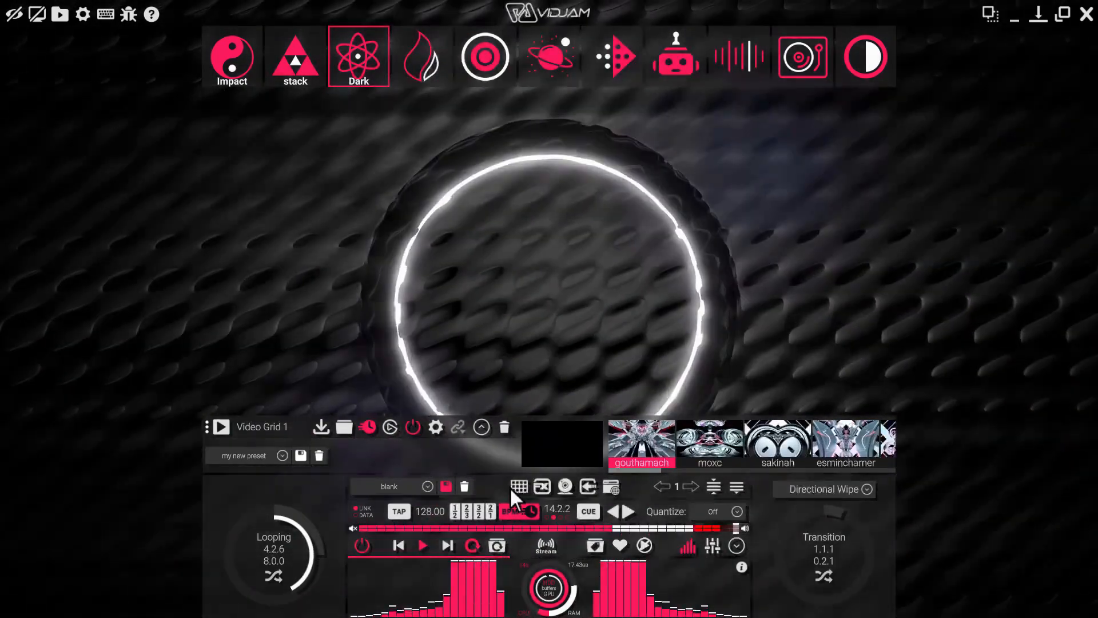
Add a second video grid and load "my new preset" into it.
click(517, 487)
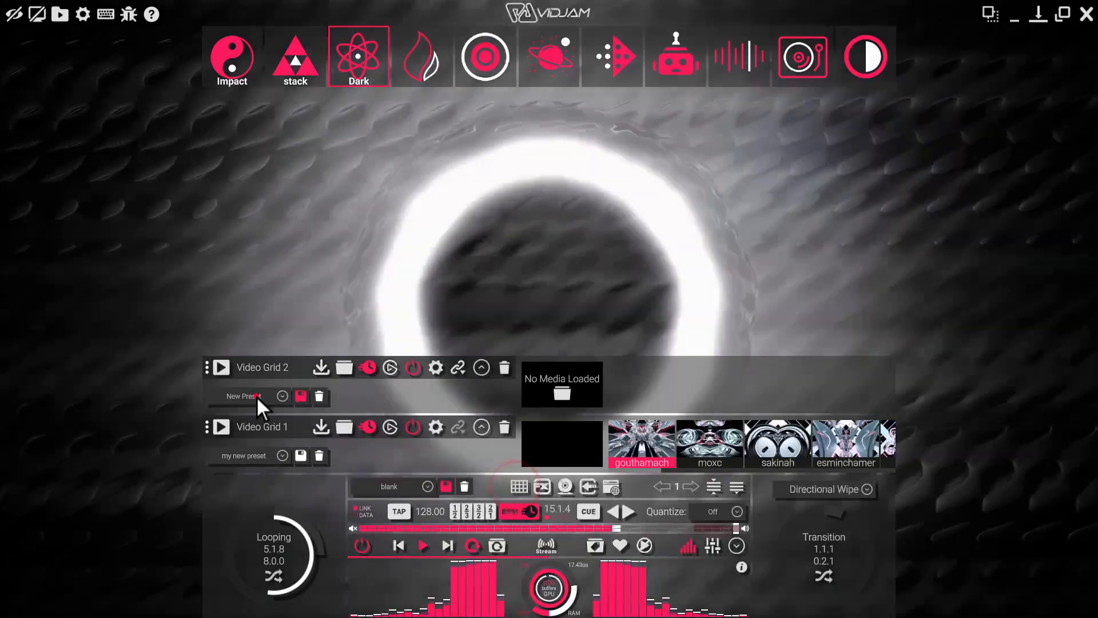
click(256, 396)
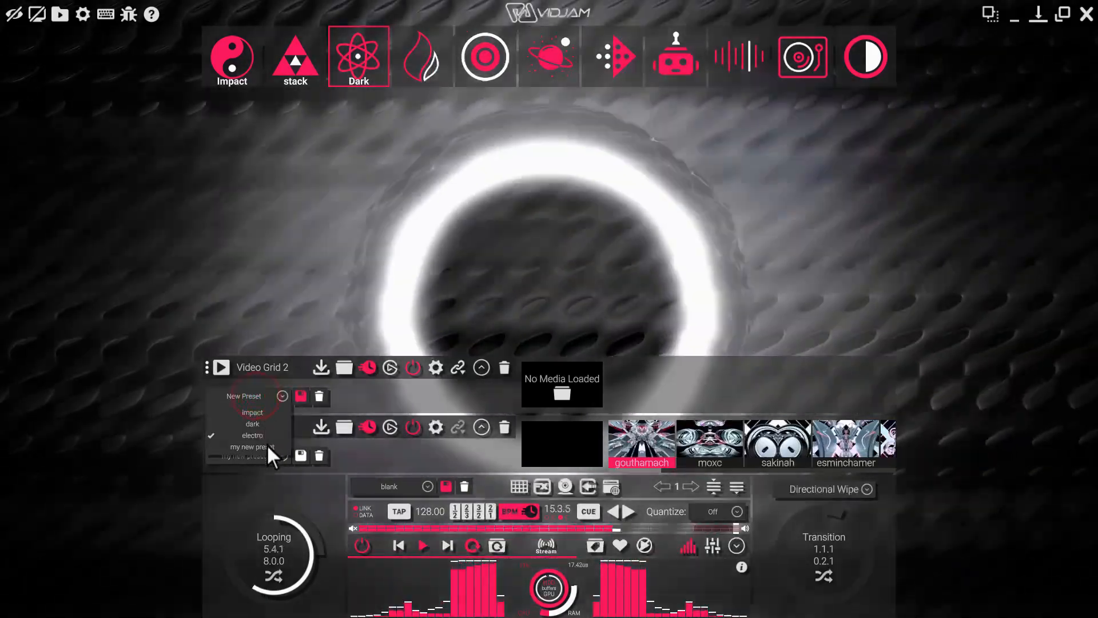
click(266, 445)
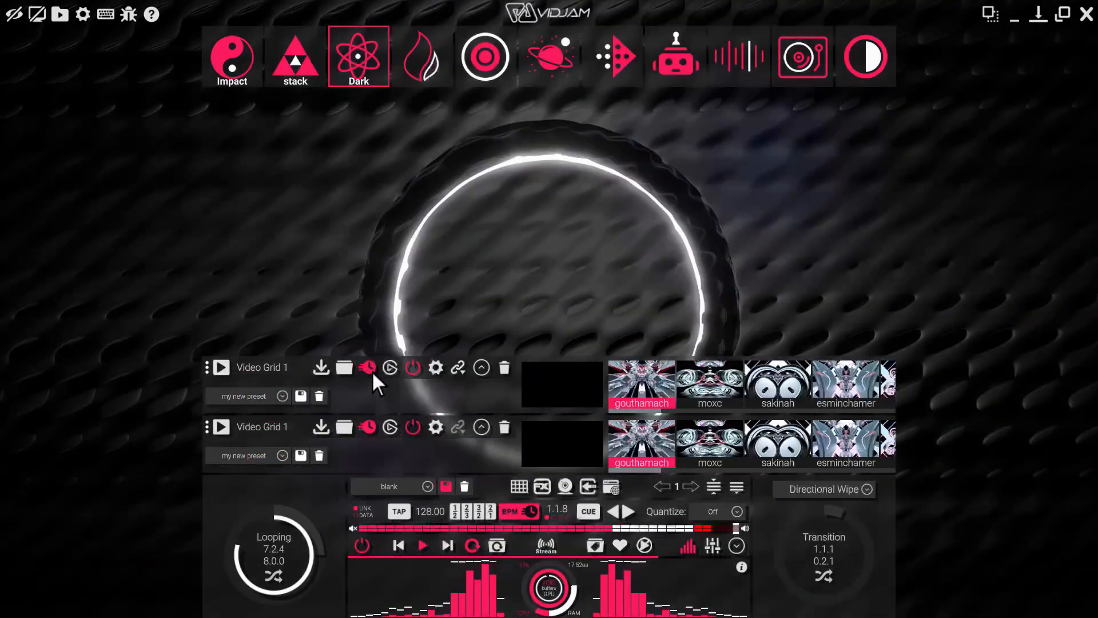
Turn off tempo sync on the upper video grid and overwrite "my new preset" with the change.
click(369, 368)
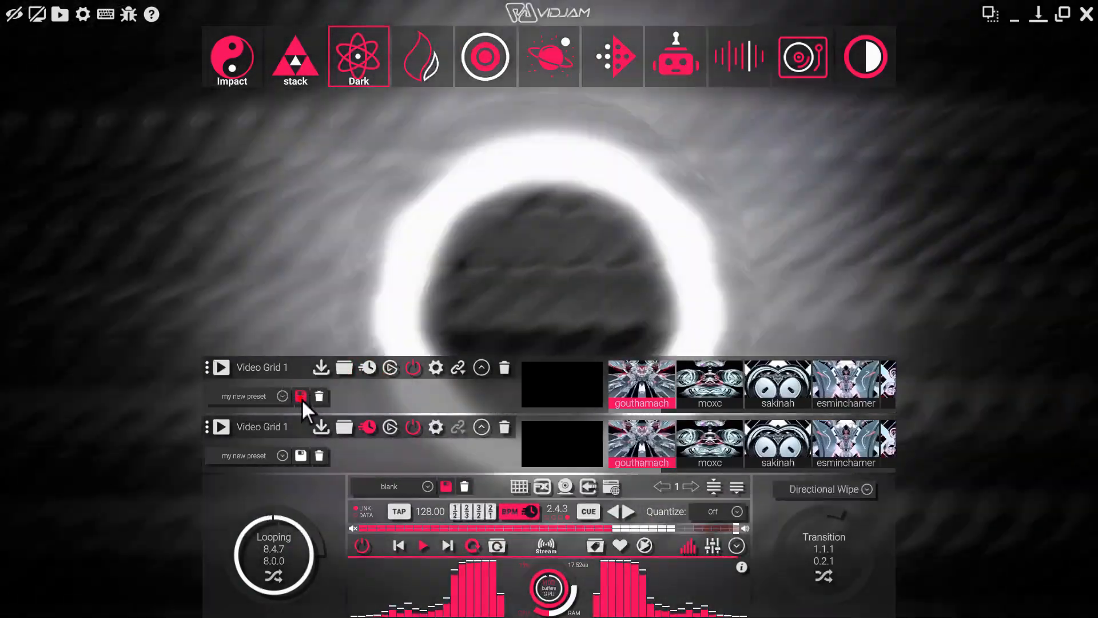
click(301, 399)
click(287, 426)
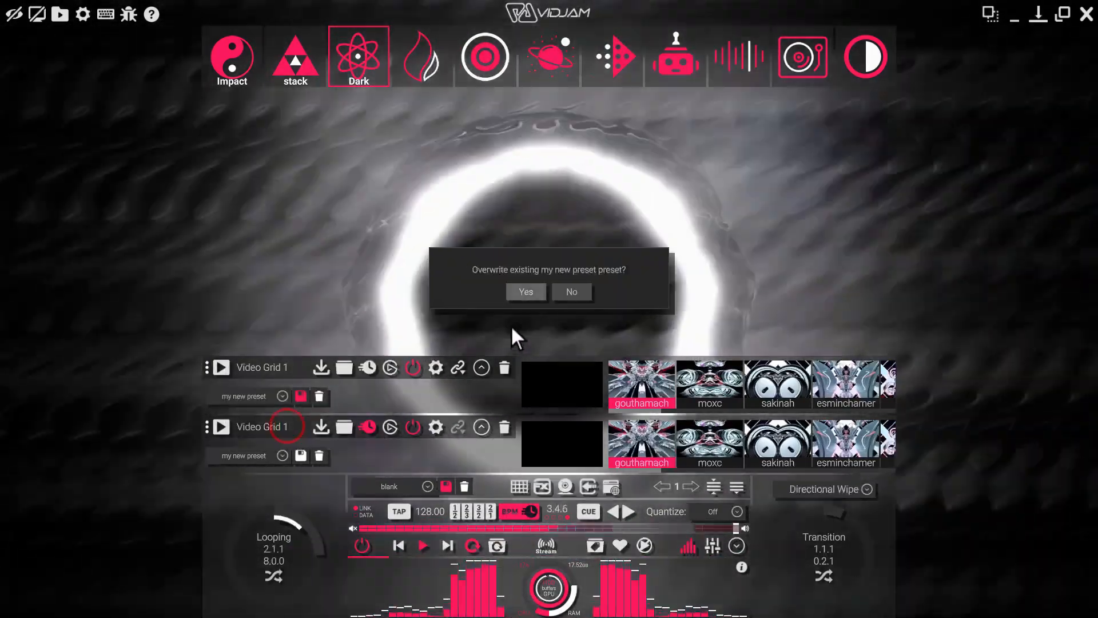
click(528, 293)
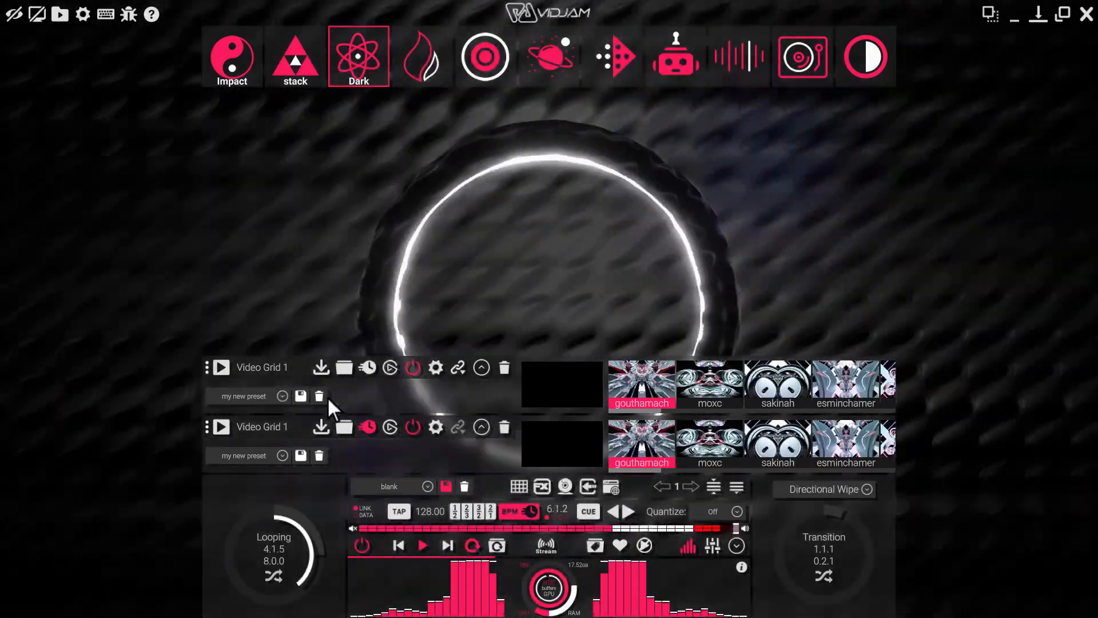
Delete "my new preset" from the upper video grid and remove both video grids.
click(278, 397)
click(255, 447)
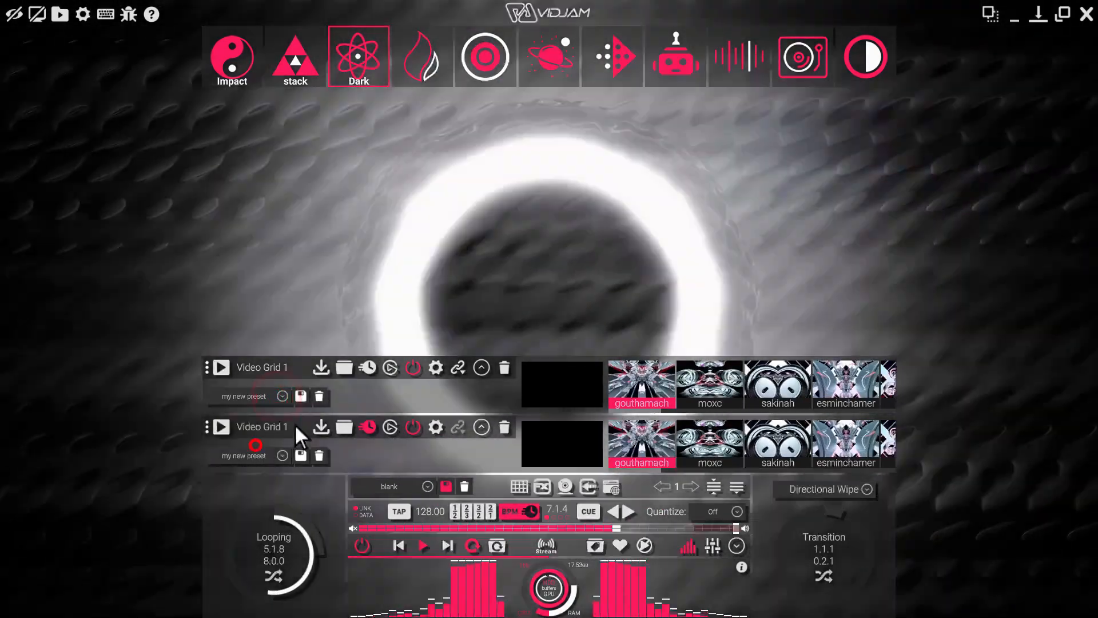
click(323, 395)
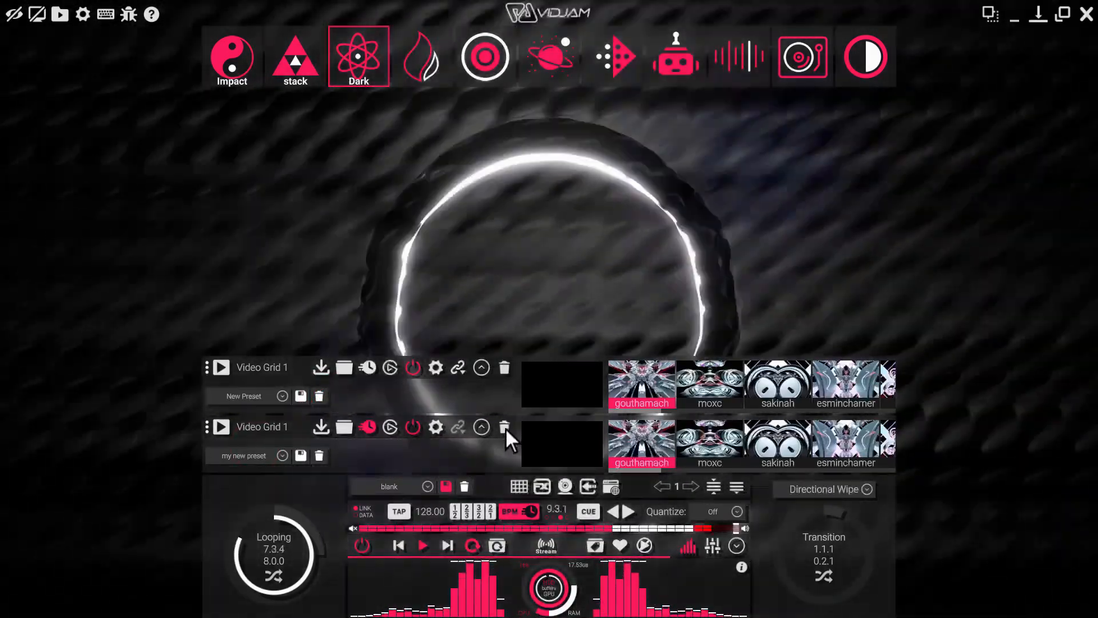
click(505, 427)
click(503, 430)
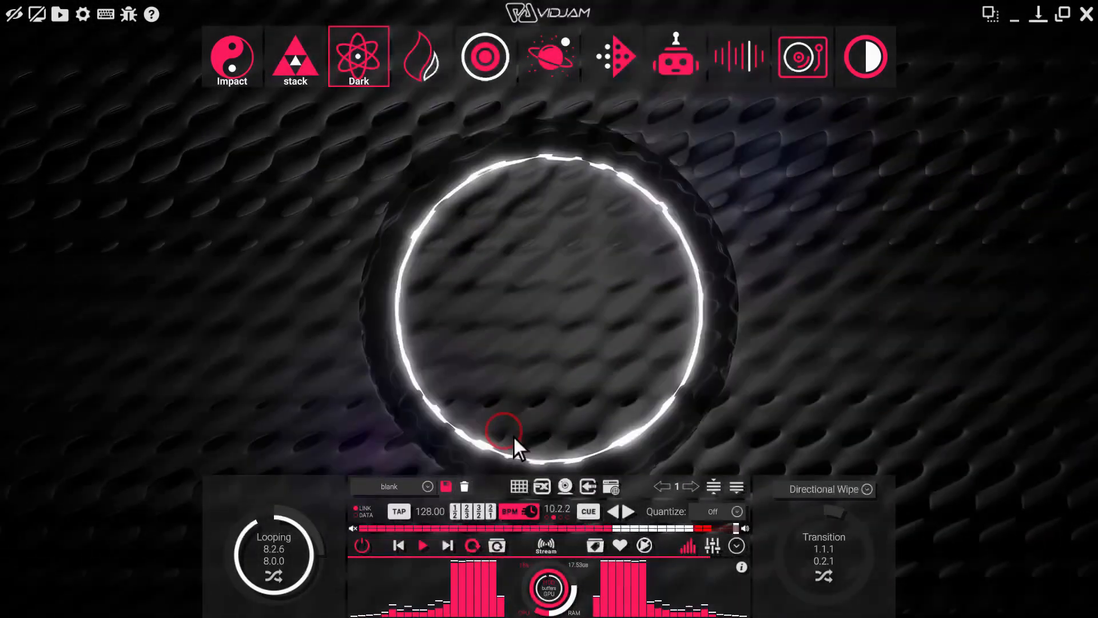
Load the "my effects" preset for the whole layer stack and switch back to the blank preset.
click(427, 486)
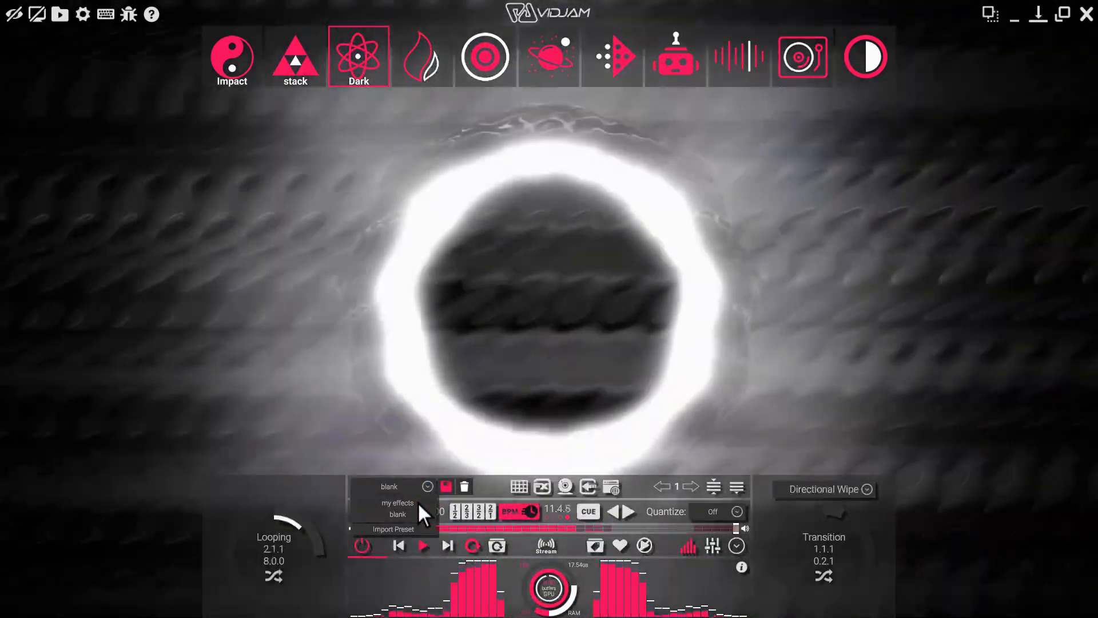
click(417, 502)
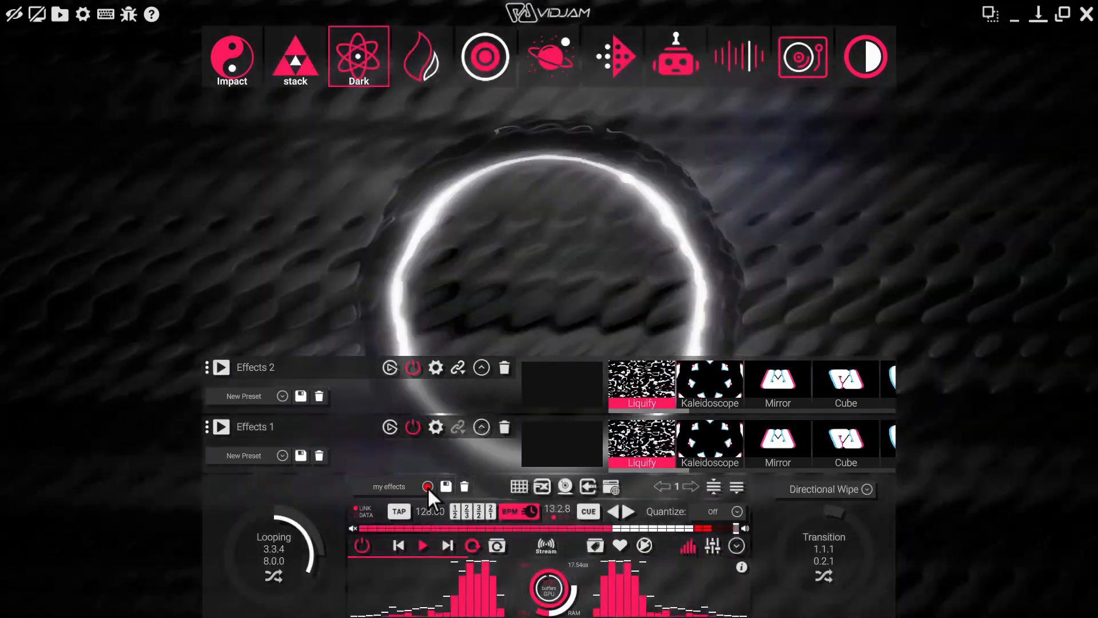
click(427, 486)
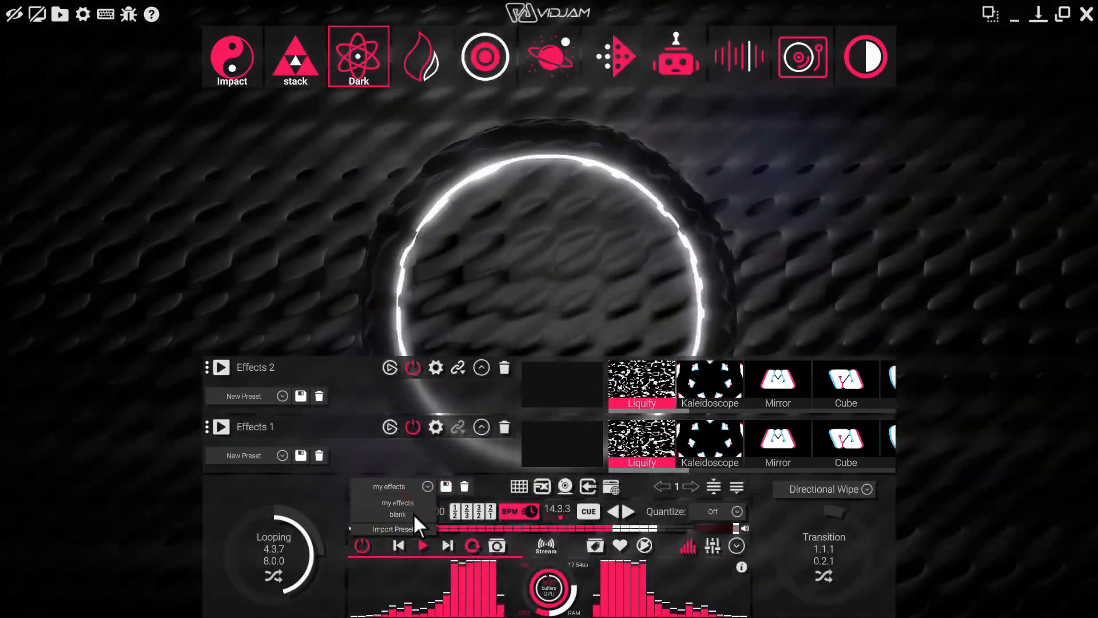
click(414, 515)
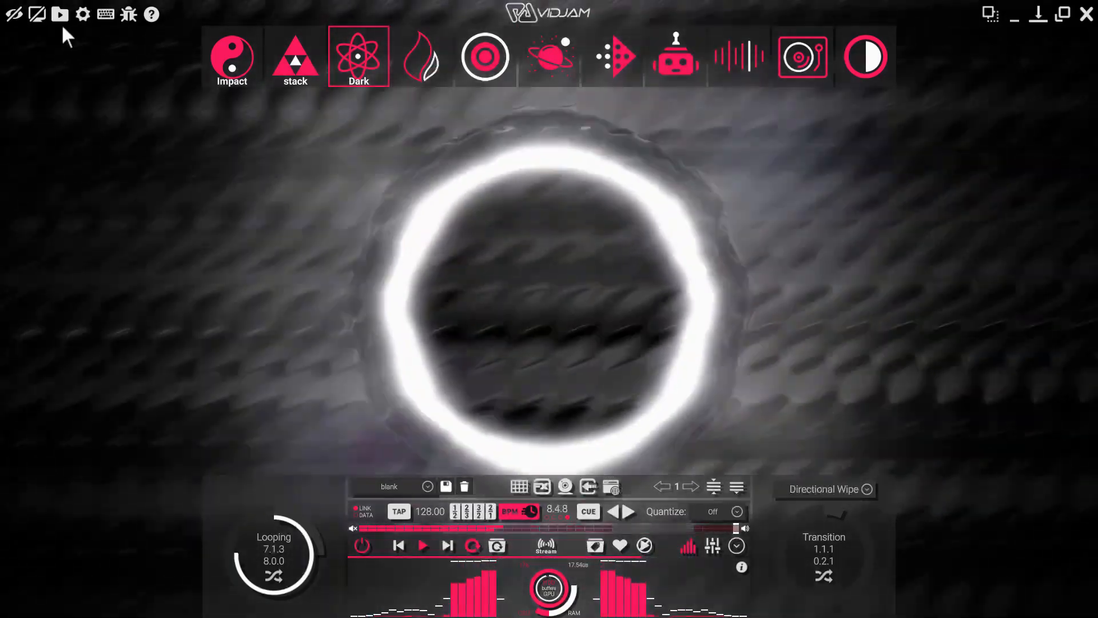
Show the media browser and trigger the Impact scene followed by the stack scene.
click(59, 14)
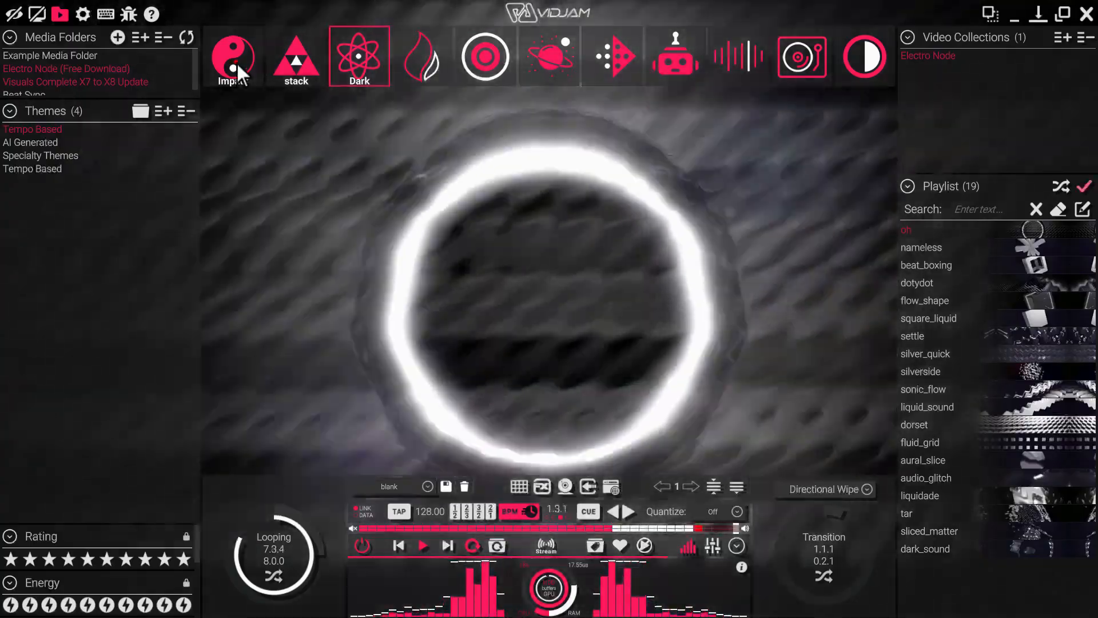
click(236, 62)
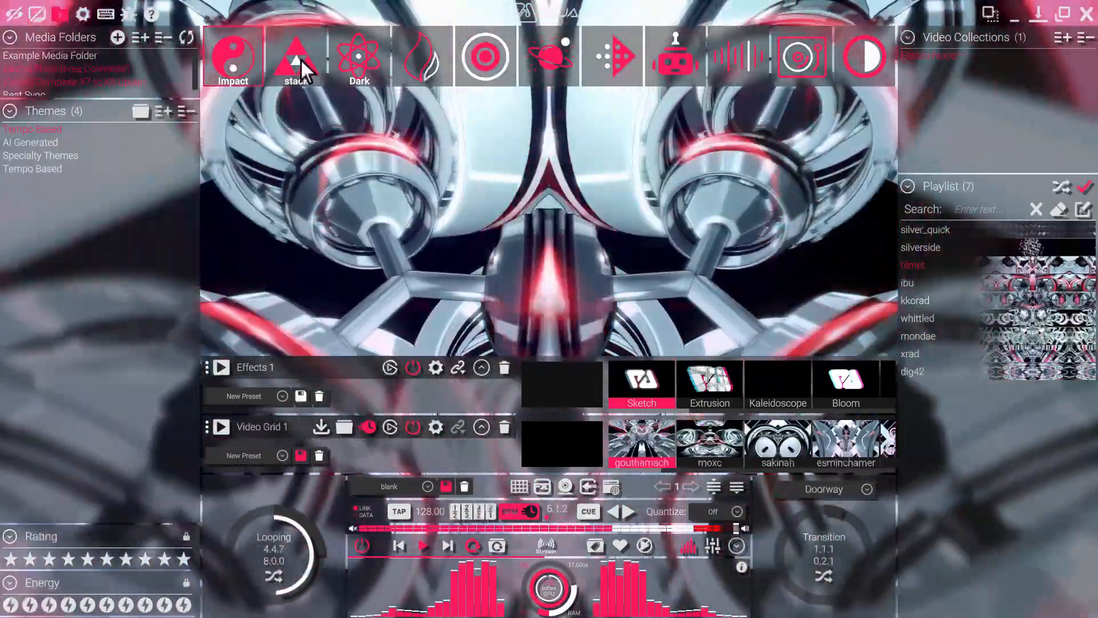
click(301, 58)
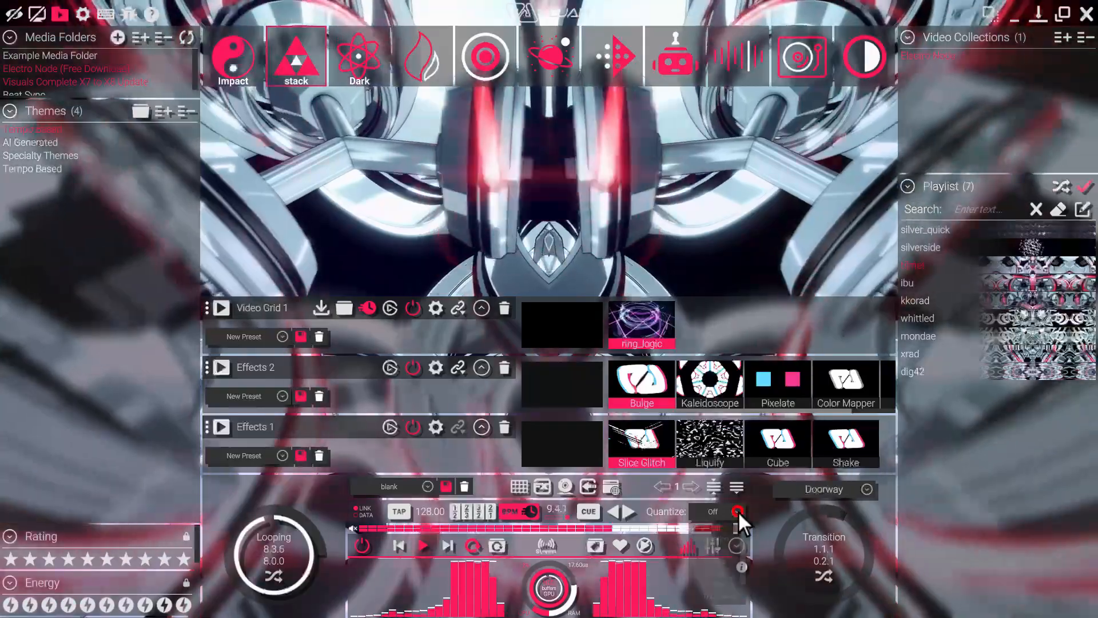
Remove the video grid and both effects layers from the stack, and set Quantize to 1 Bar.
click(738, 510)
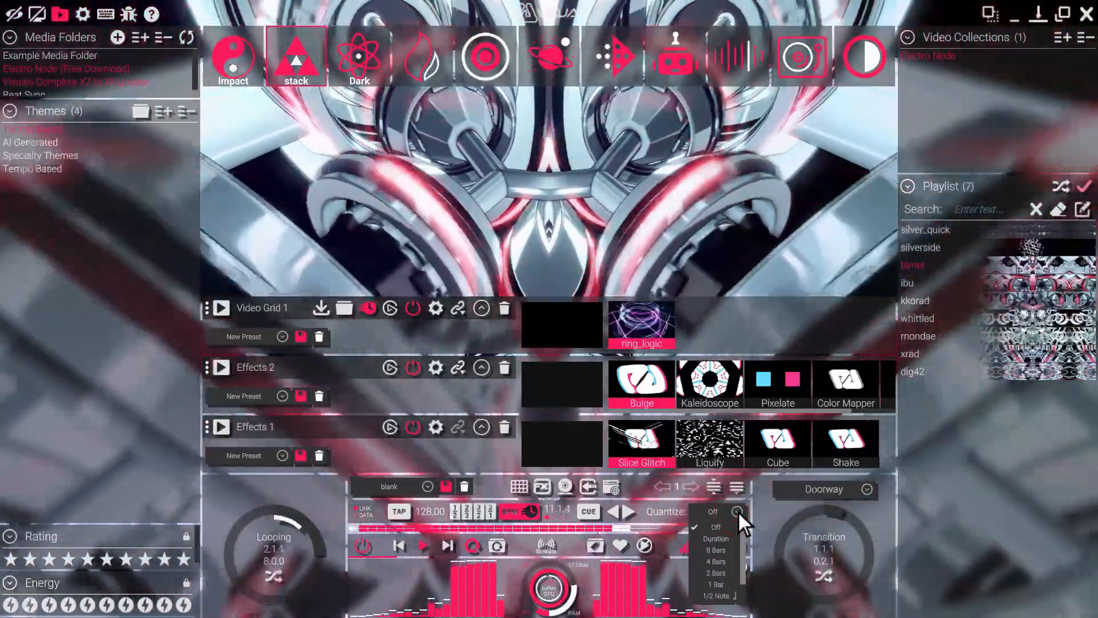
click(738, 510)
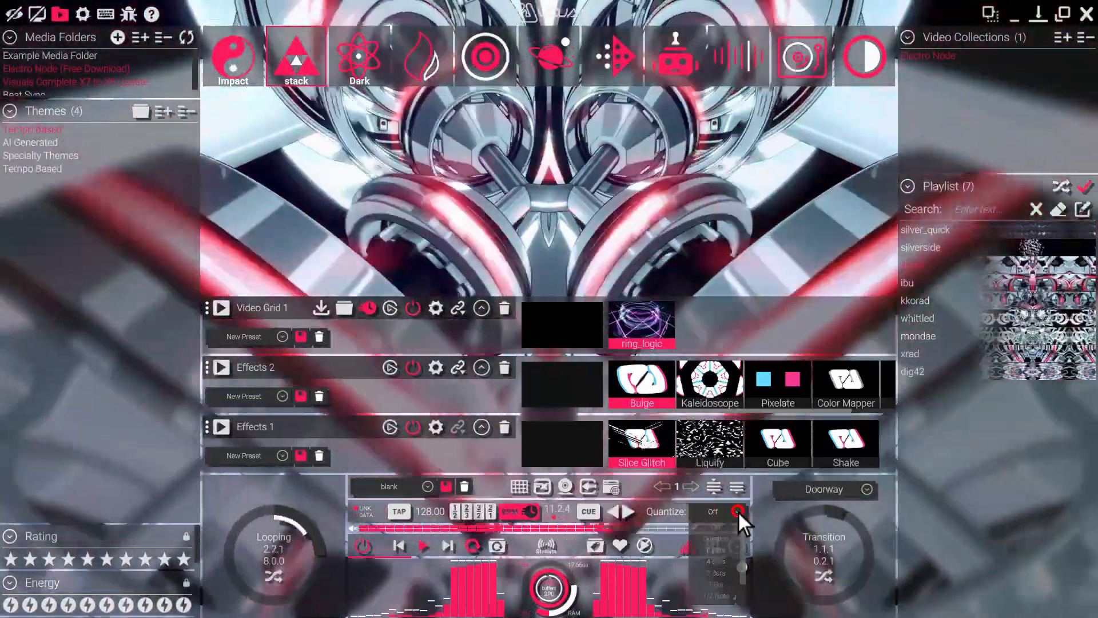
click(506, 425)
click(506, 426)
click(506, 426)
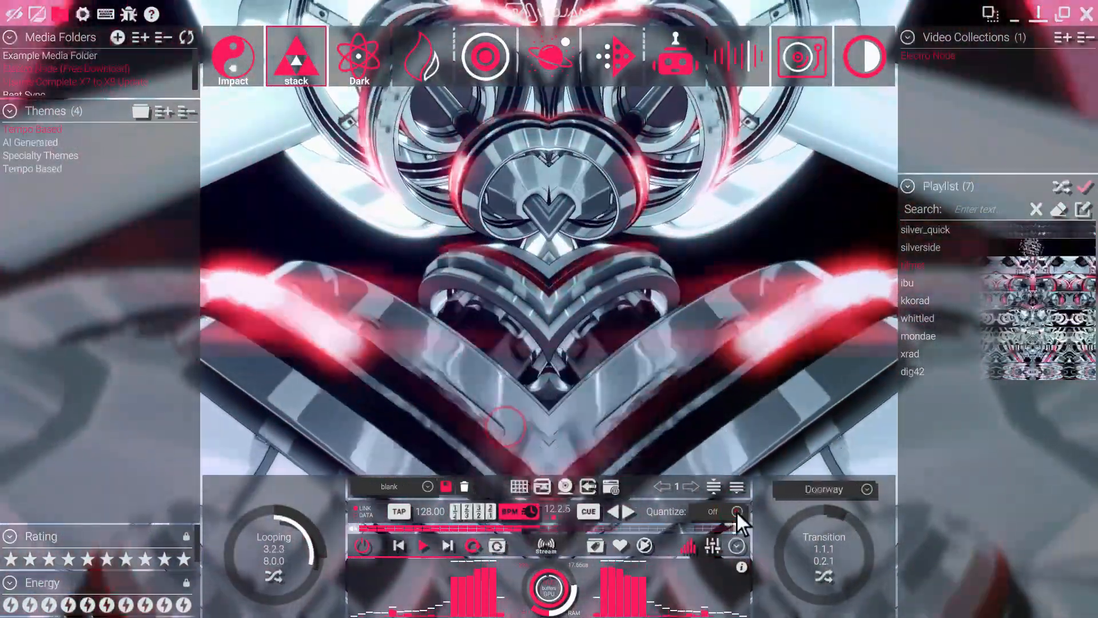
click(738, 511)
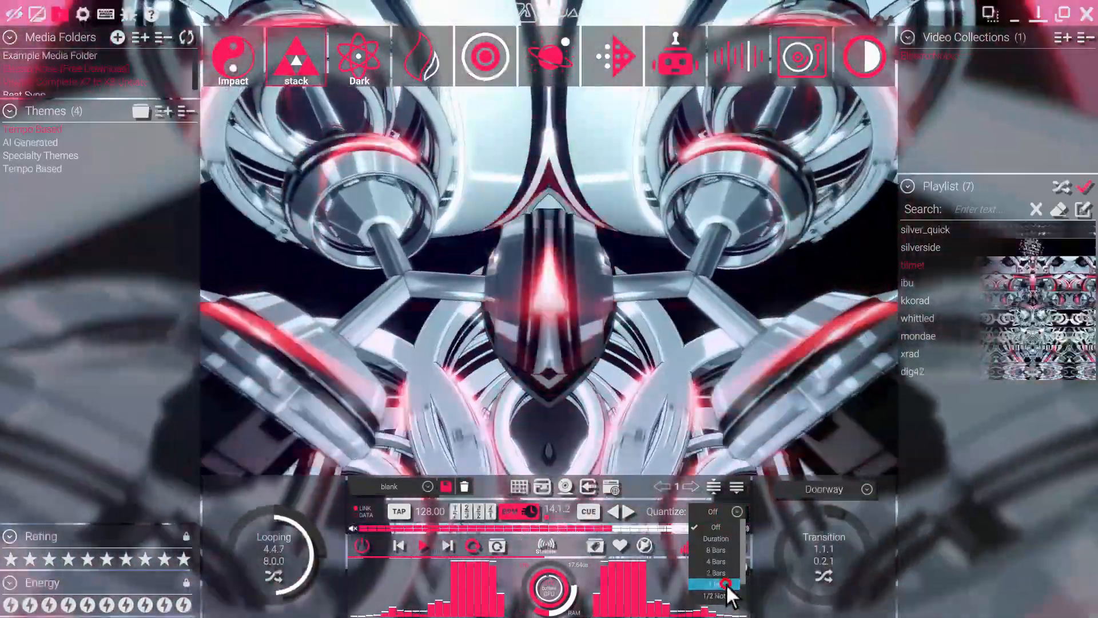
click(726, 583)
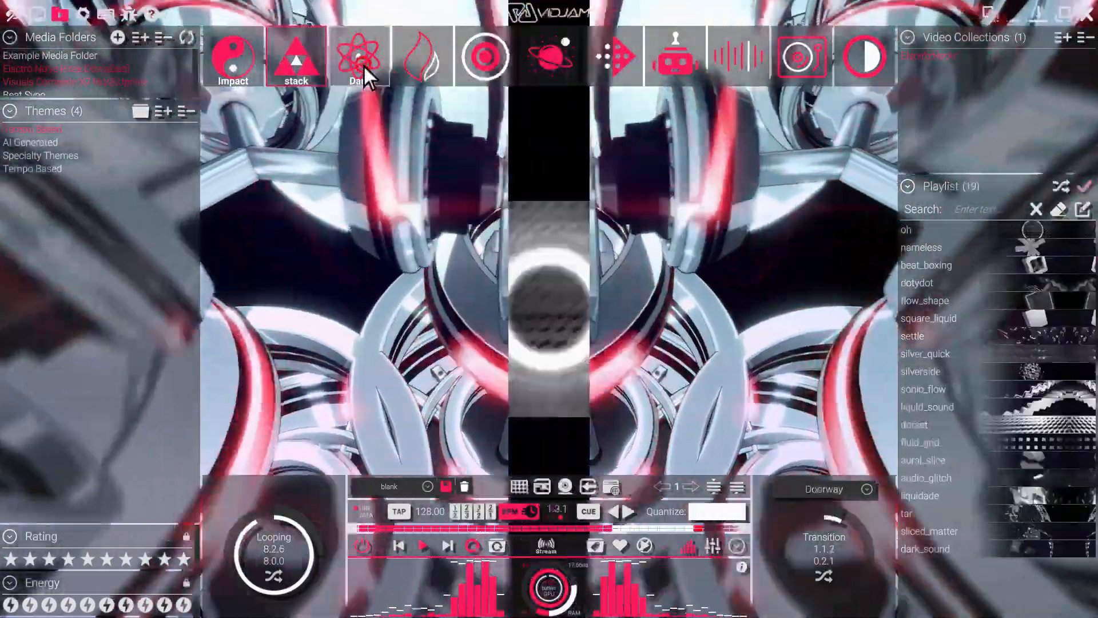
Trigger the Dark scene and try to add a new scene from the outlined flame scene.
click(362, 64)
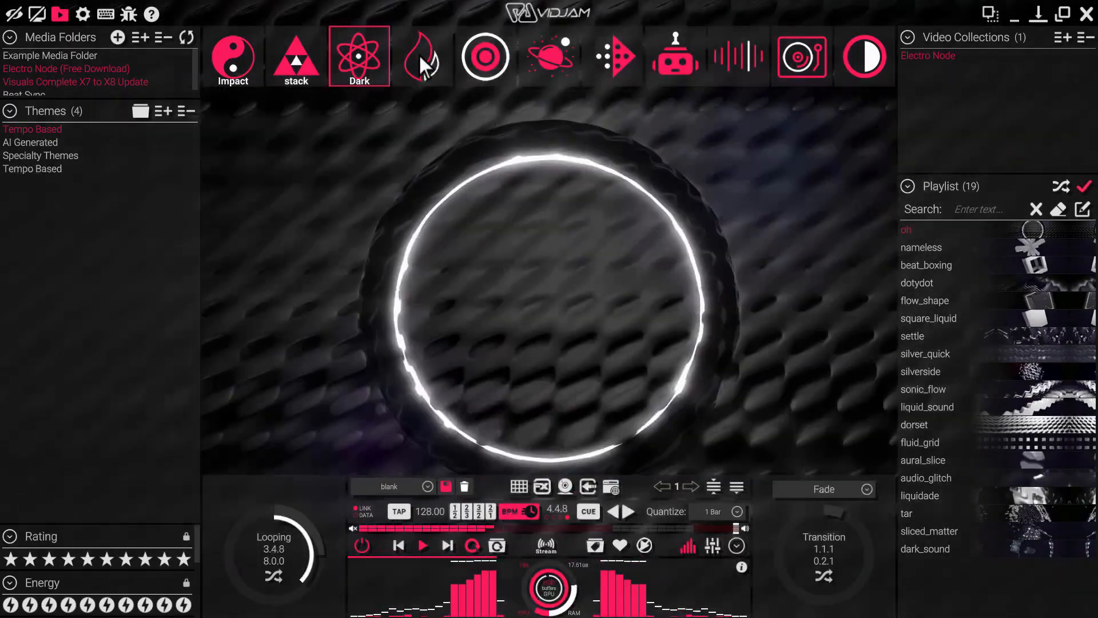
right_click(418, 54)
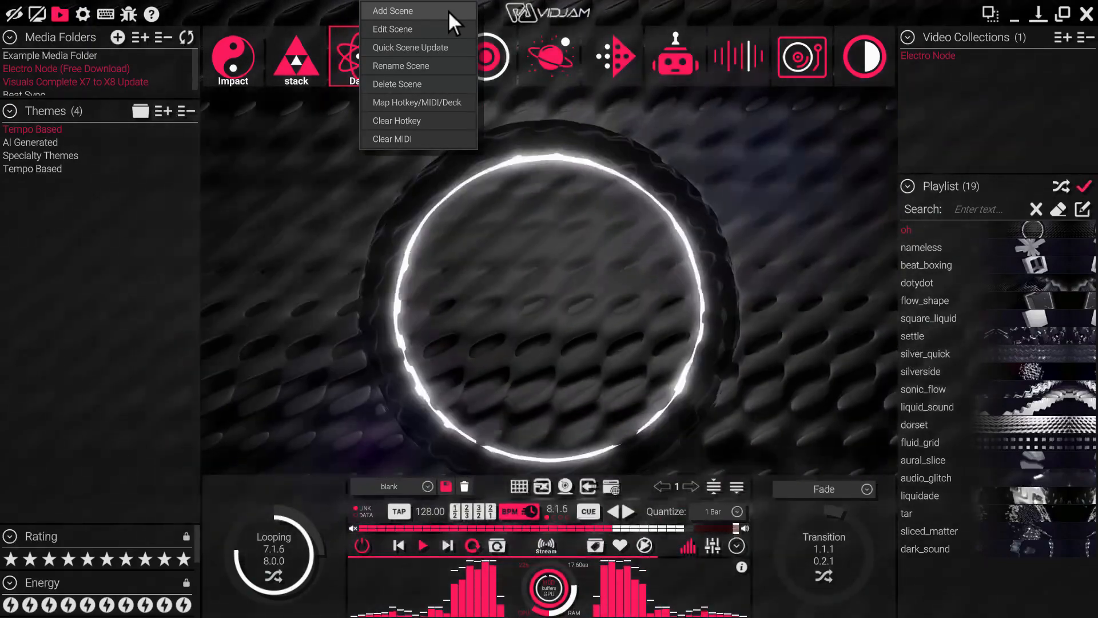
click(448, 11)
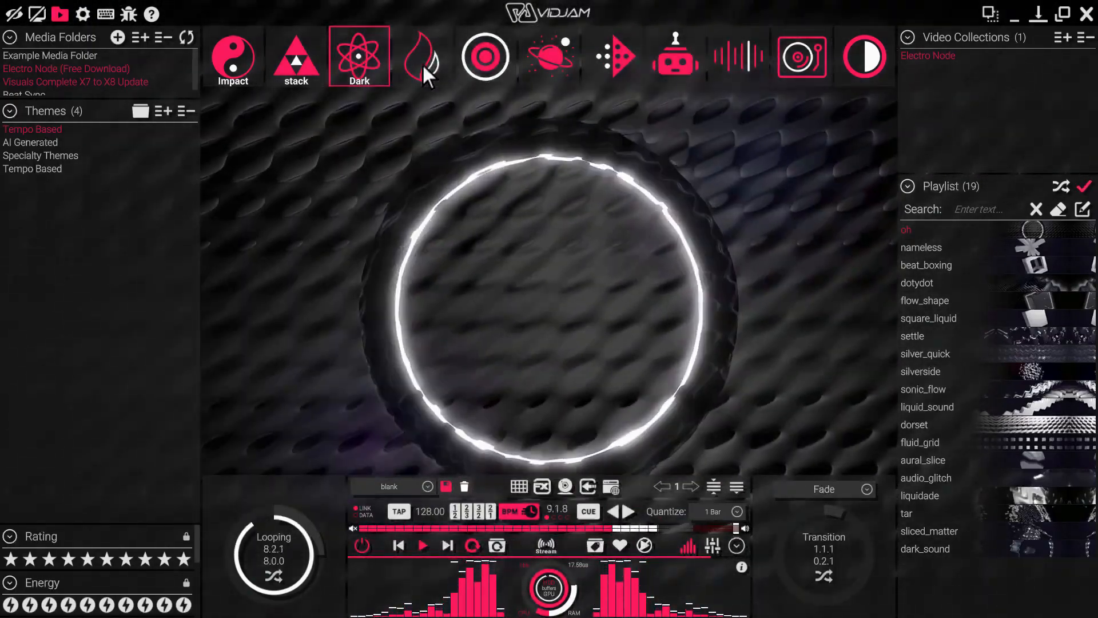
Open the outlined flame scene for editing and change its thumbnail to the solid red and white flame.
right_click(421, 63)
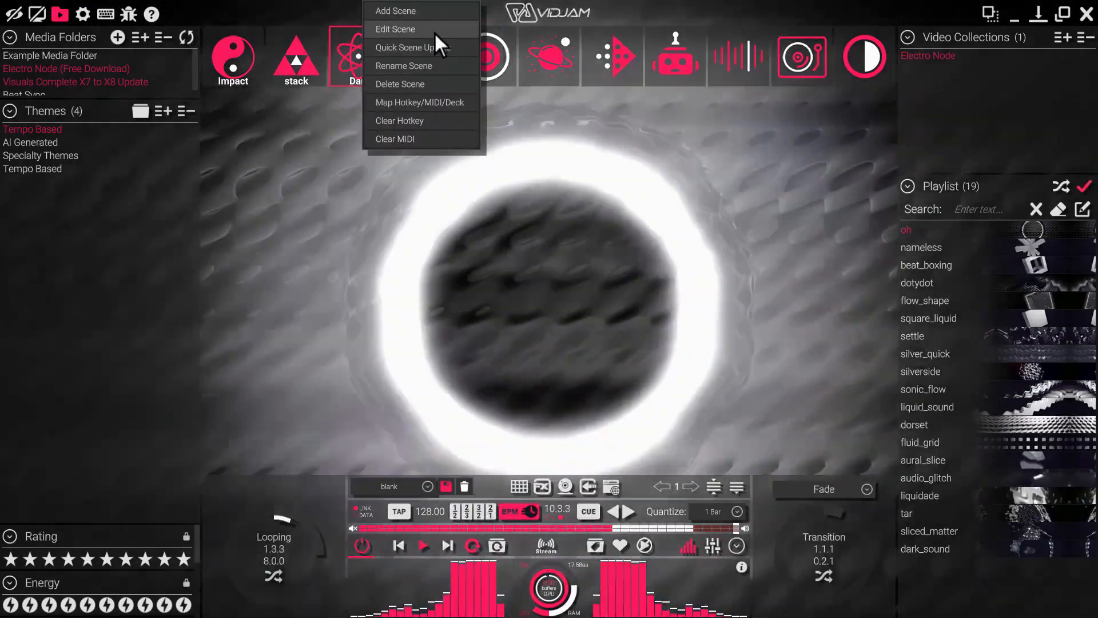
click(434, 30)
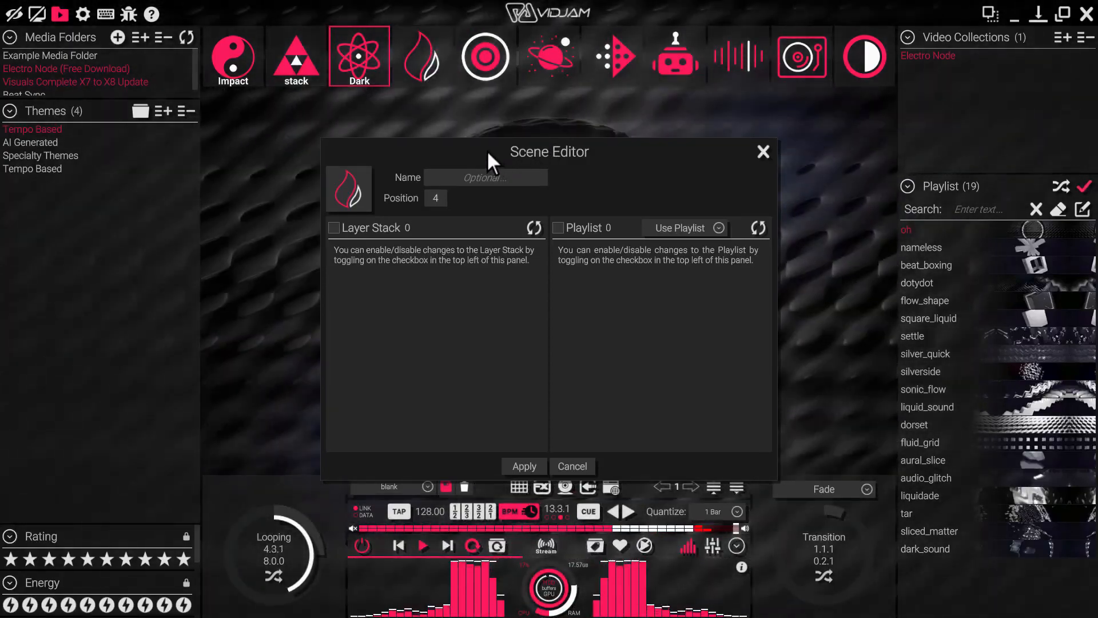
click(366, 180)
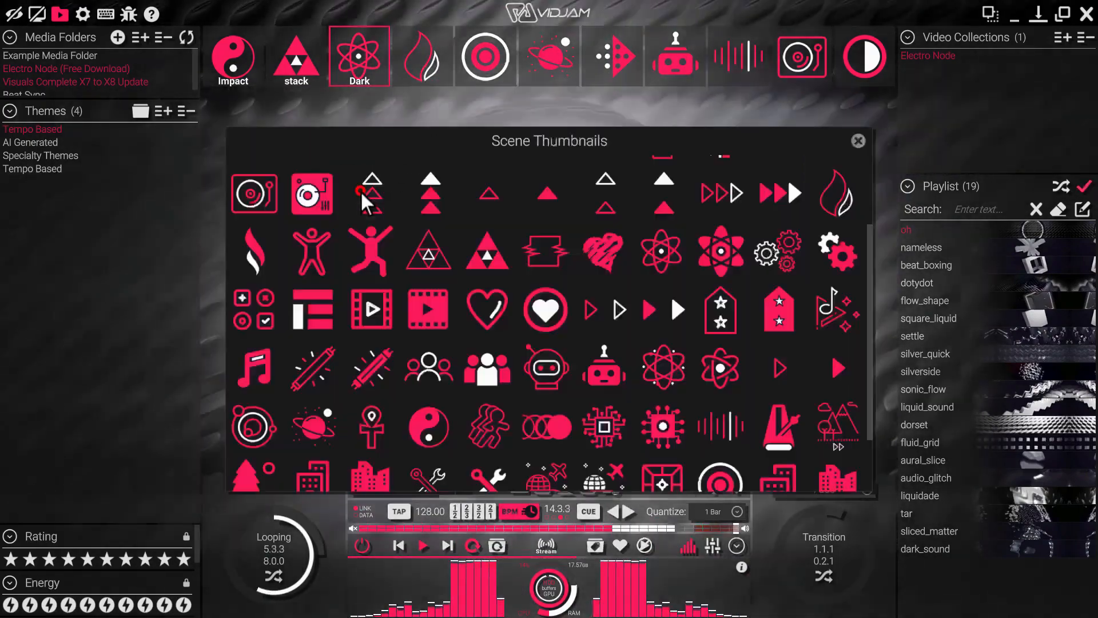
scroll(275, 274, down, 2)
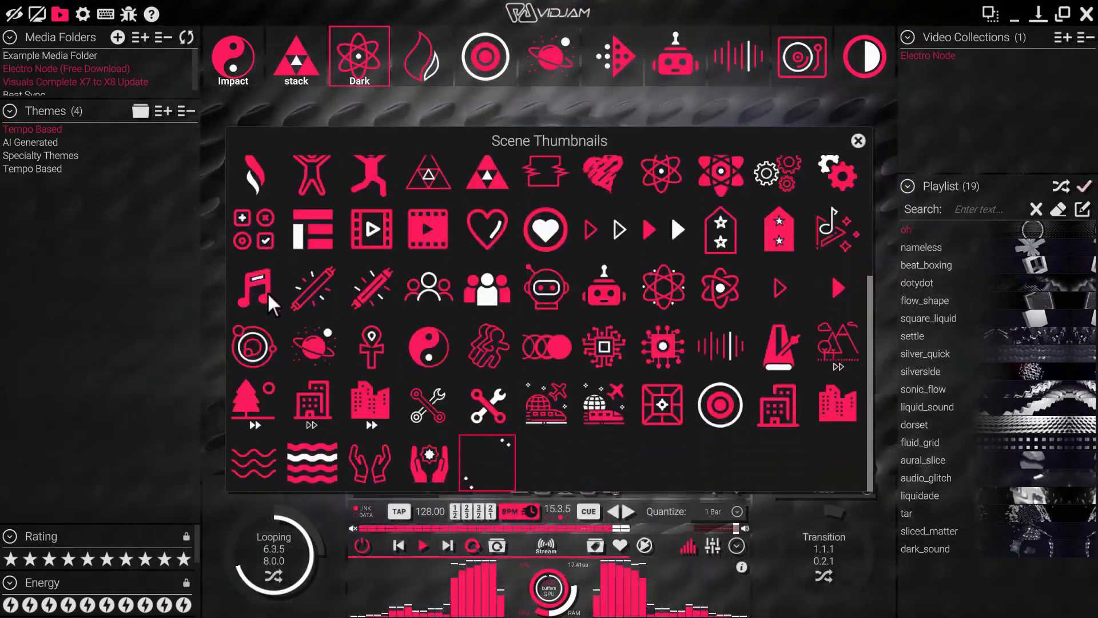
scroll(267, 291, up, 3)
click(257, 305)
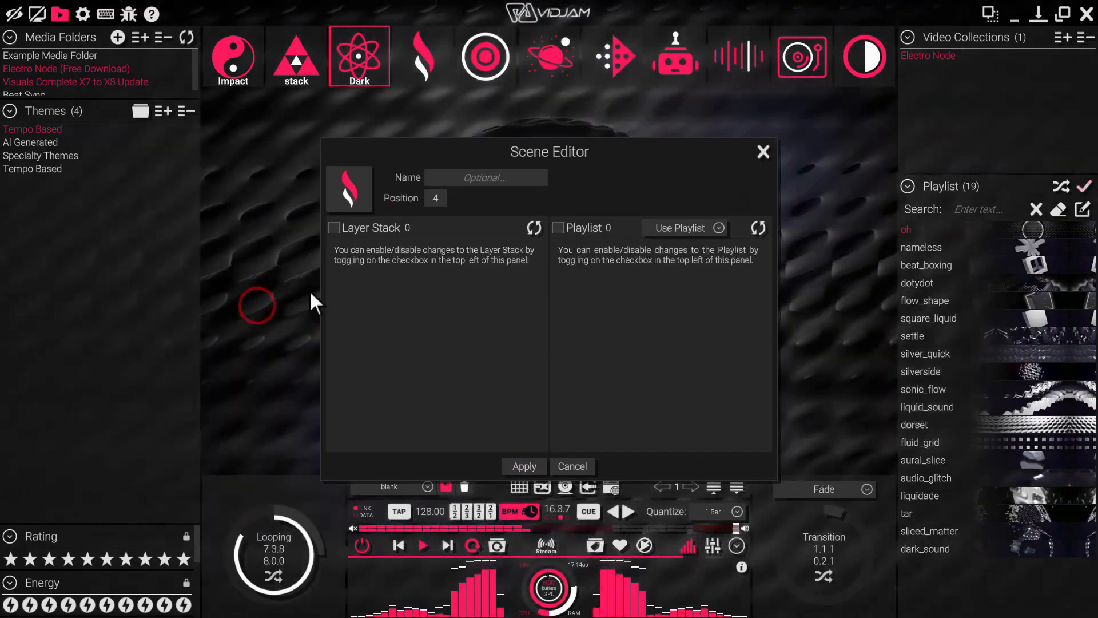
Name the scene "fire" and keep it at position 4.
click(493, 180)
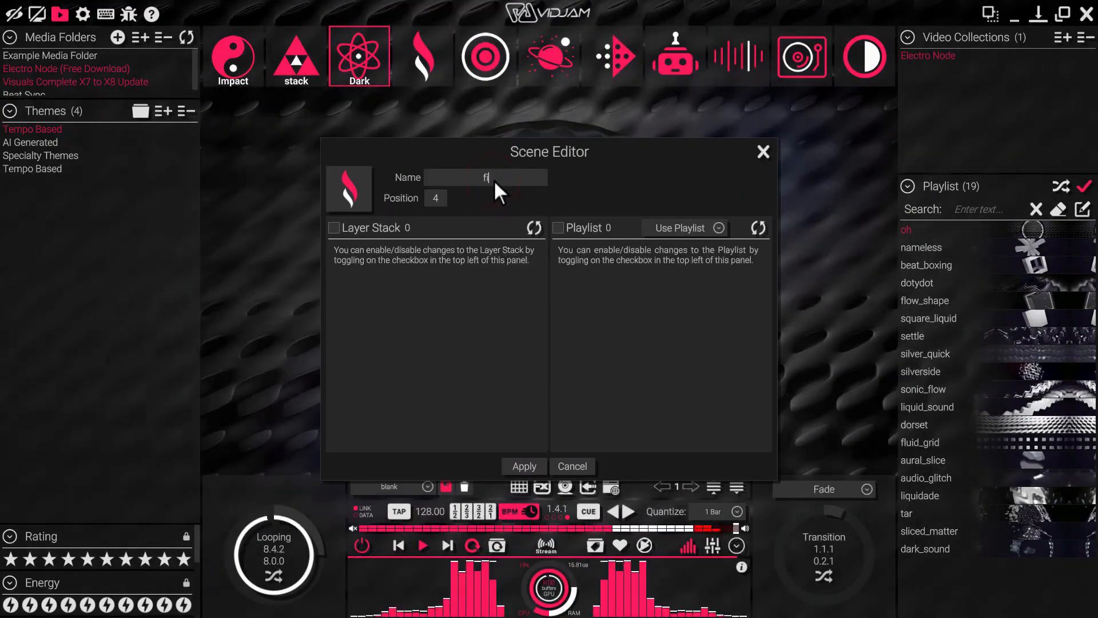
text(fire)
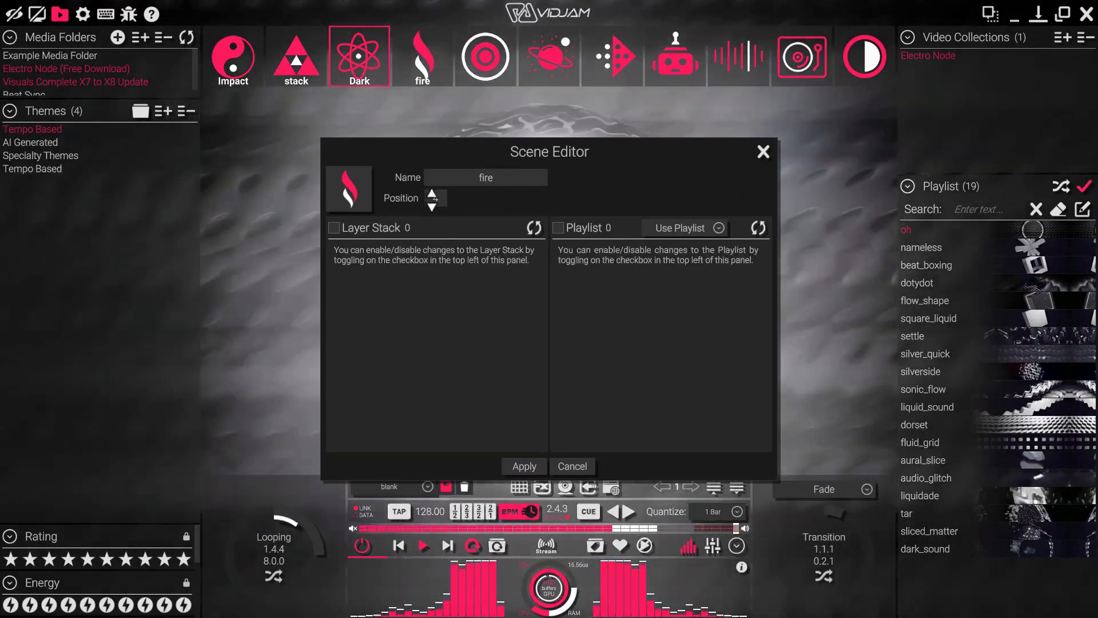
mouse_move(433, 200)
mouse_down()
mouse_move(438, 186)
mouse_move(439, 199)
mouse_up()
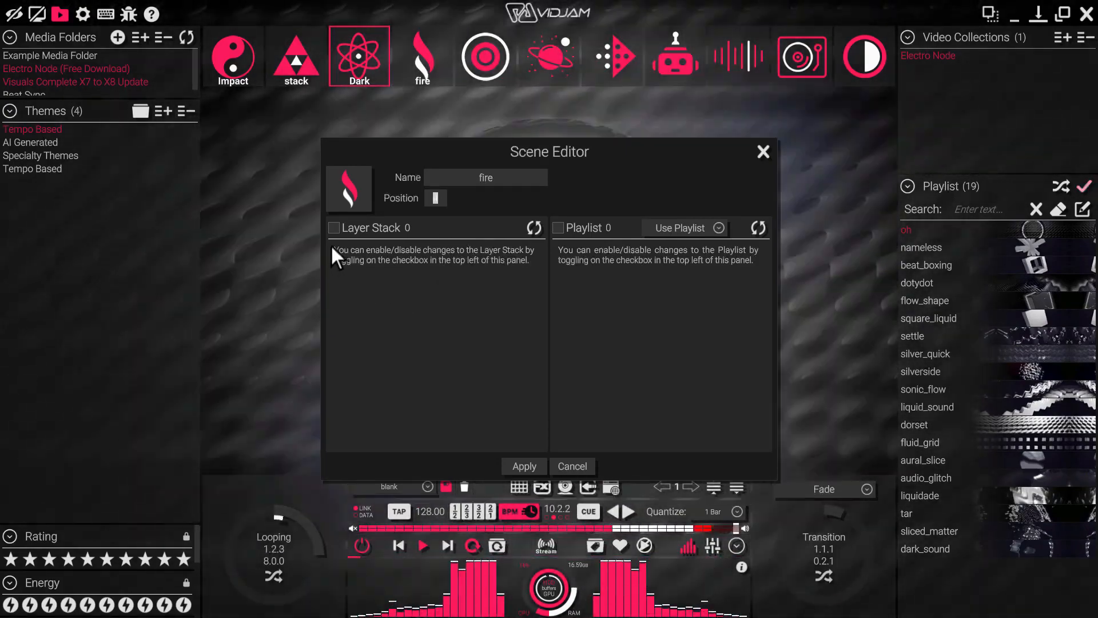
Add two video grids to the stack and enable Layer Stack changes for the fire scene.
click(520, 488)
click(522, 490)
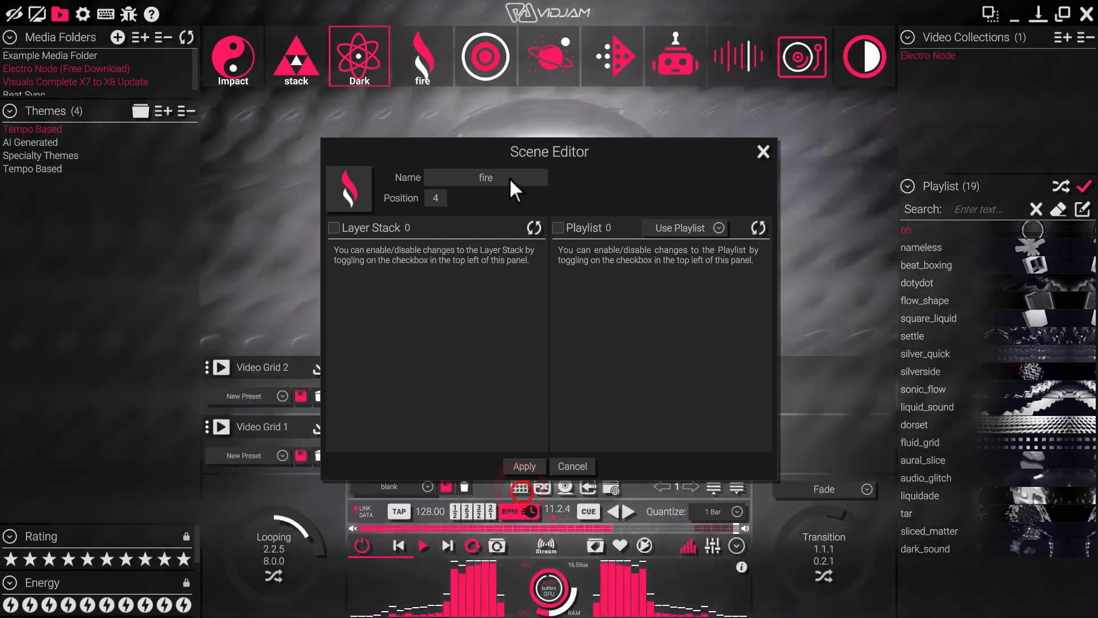
drag(493, 150, 506, 131)
click(347, 208)
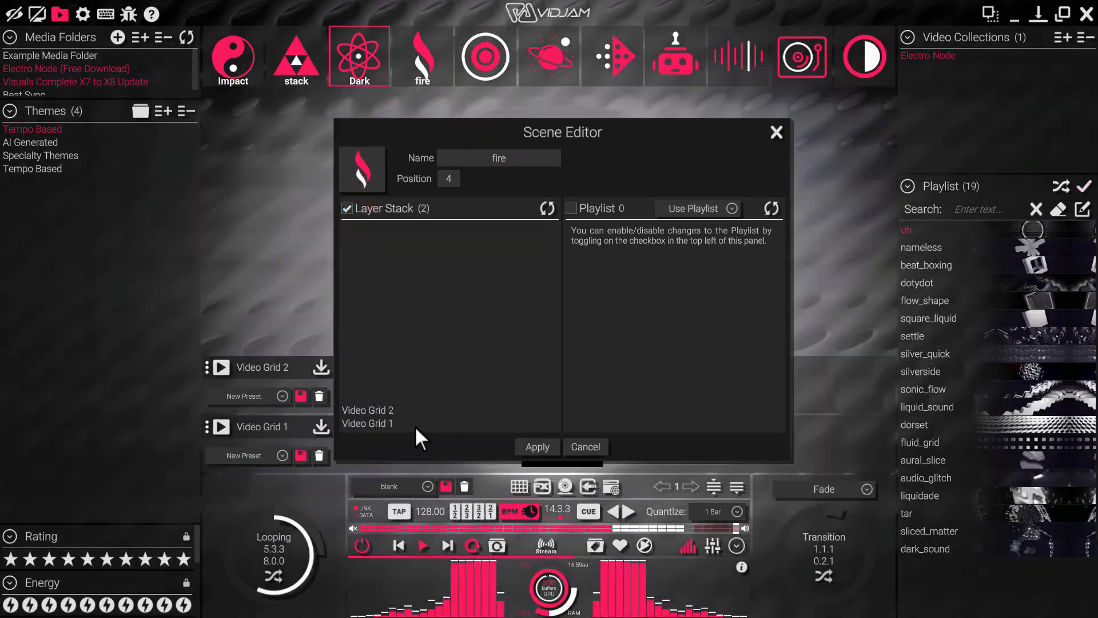
Add two more video grids and delete Video Grids 1, 2 and 3, leaving only Video Grid 4 in the stack.
drag(584, 123, 587, 41)
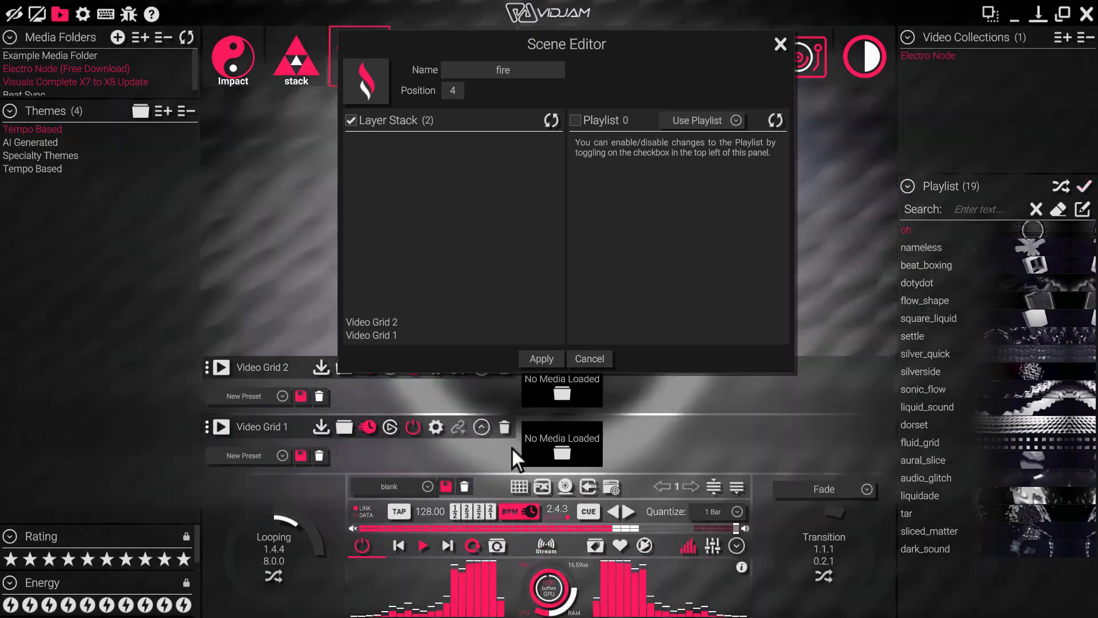
click(523, 487)
click(522, 487)
click(506, 429)
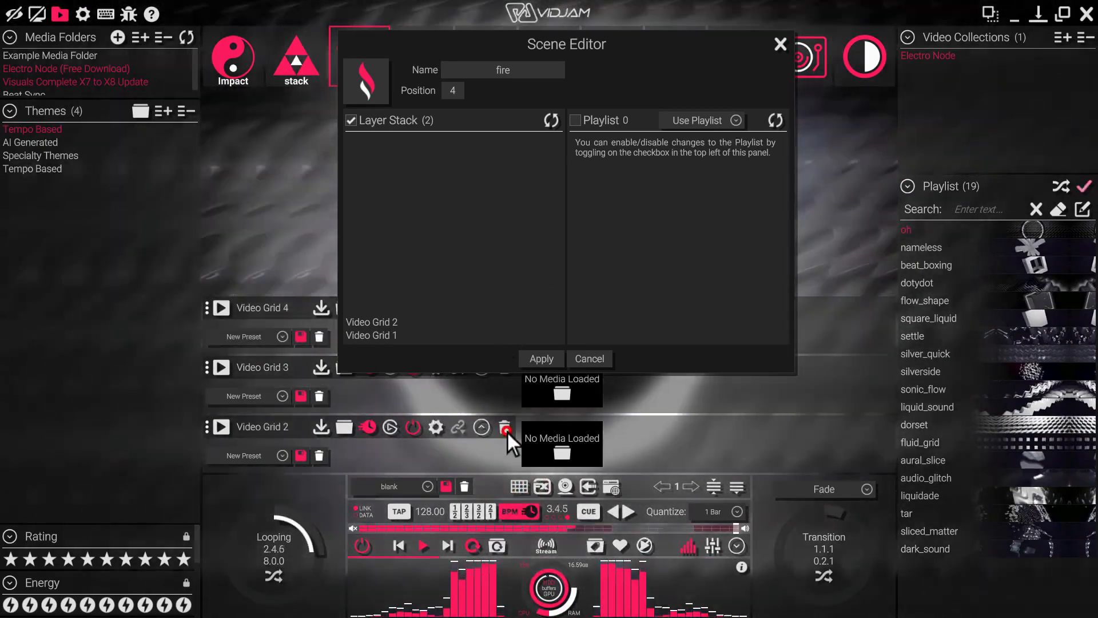
click(505, 431)
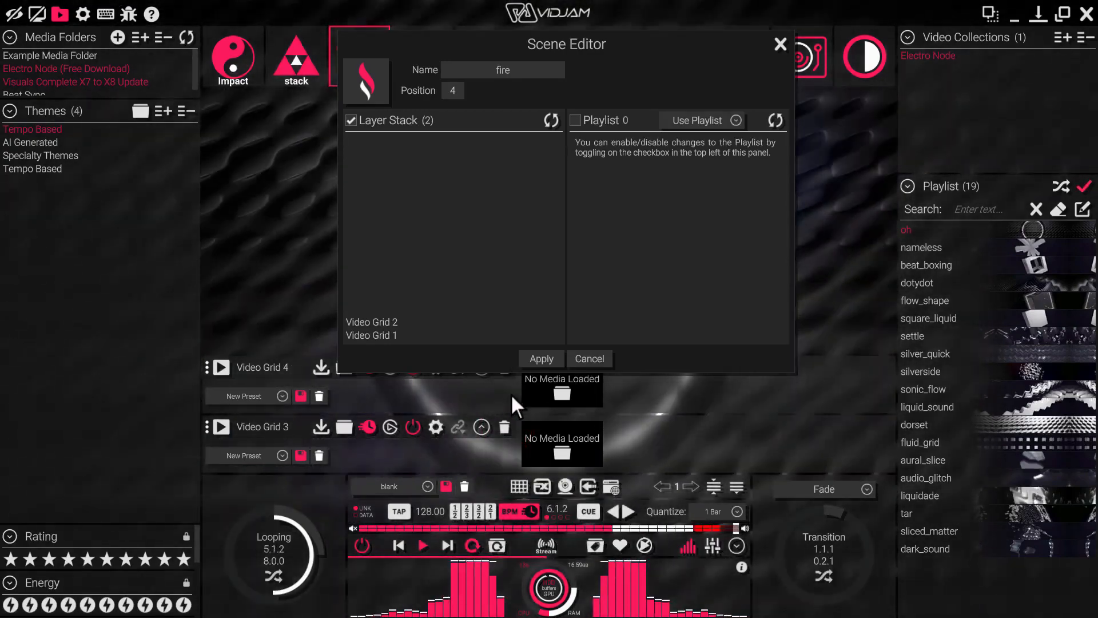
click(504, 429)
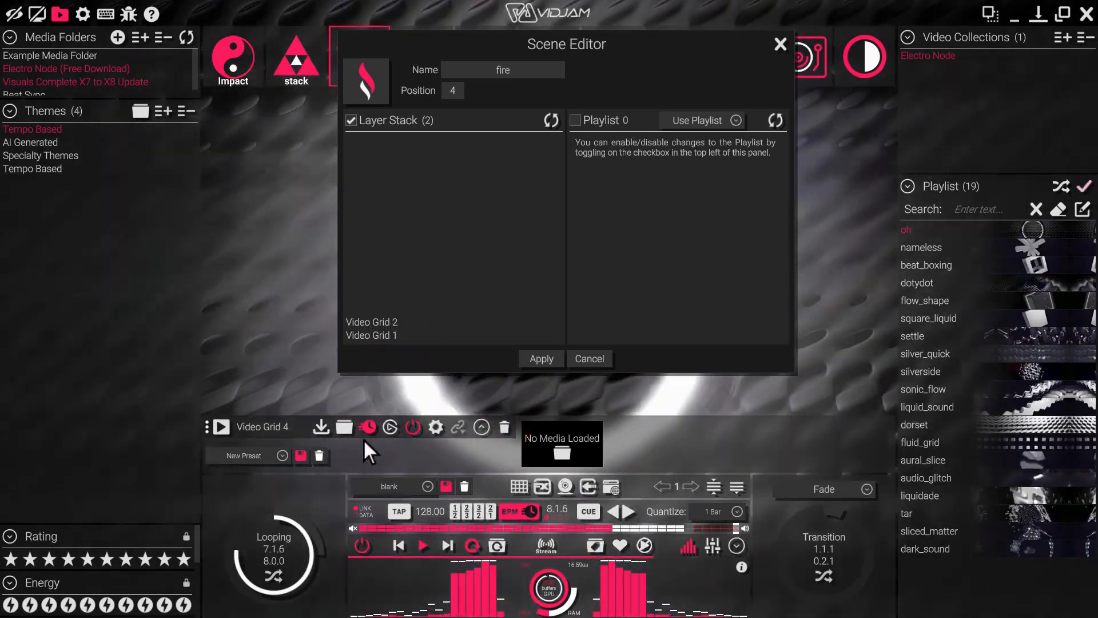
Refresh the fire scene's layer stack, enable and refresh its playlist with the CyberGroove to TempoNet videos, and apply the changes.
click(553, 119)
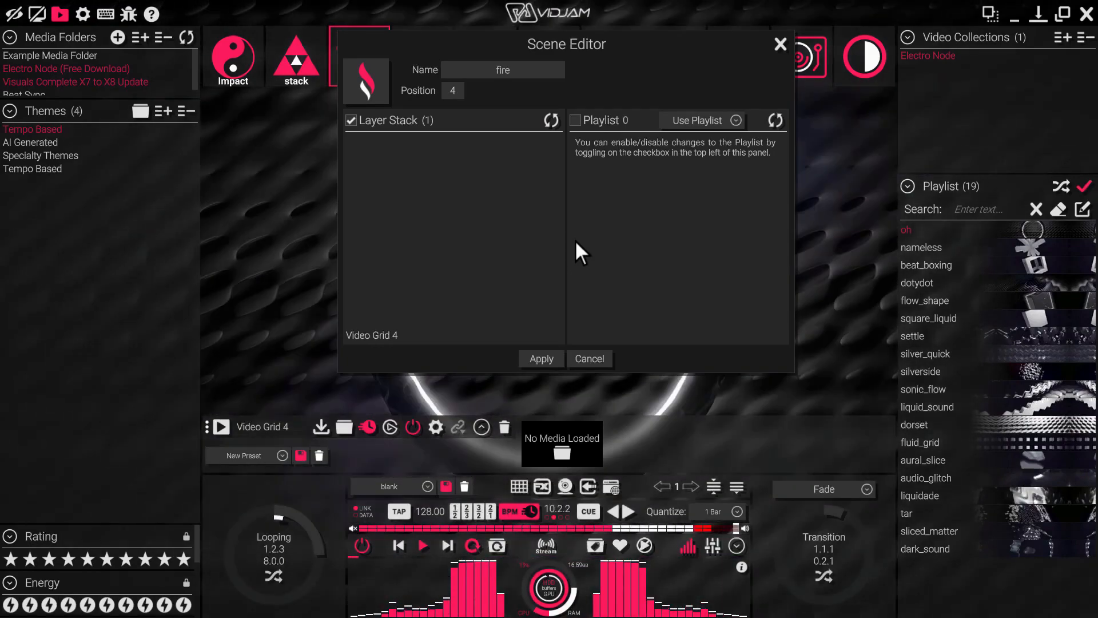
click(578, 120)
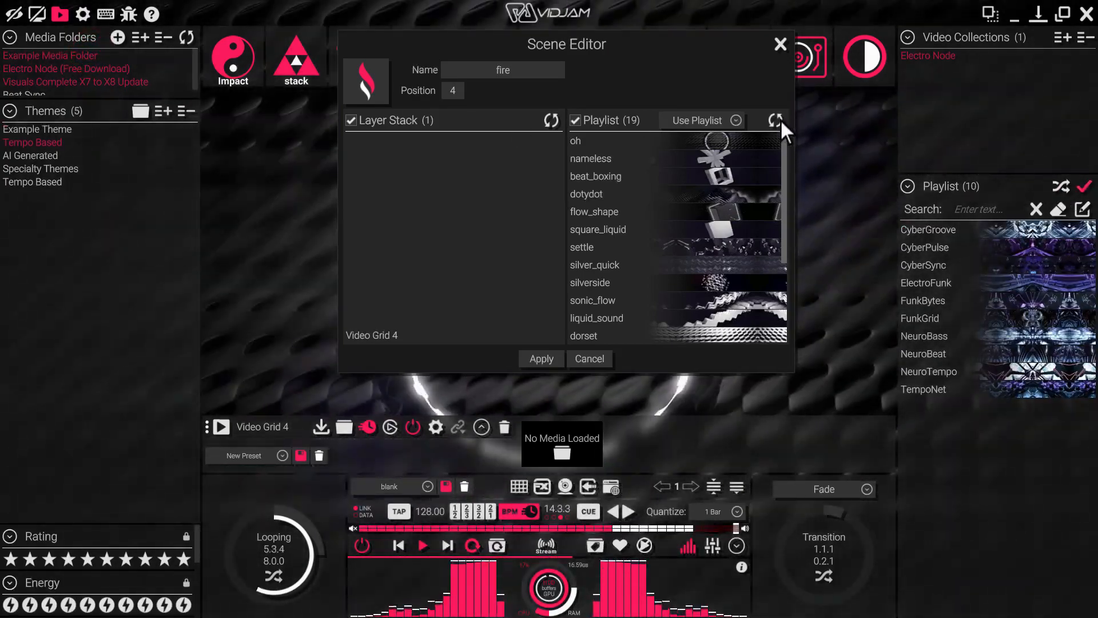
click(776, 121)
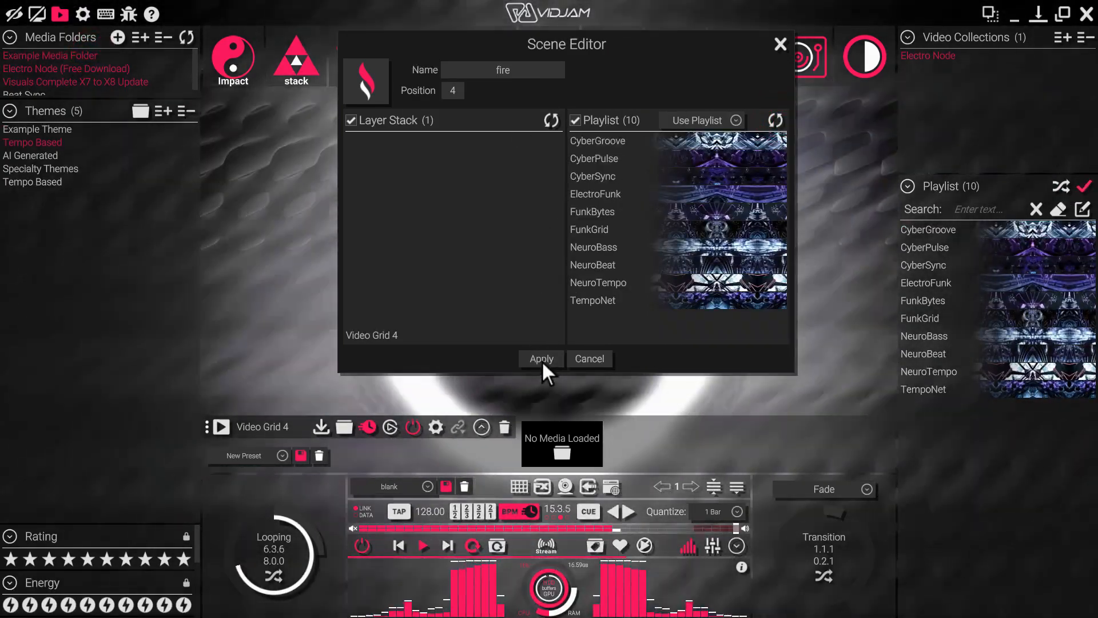
click(541, 360)
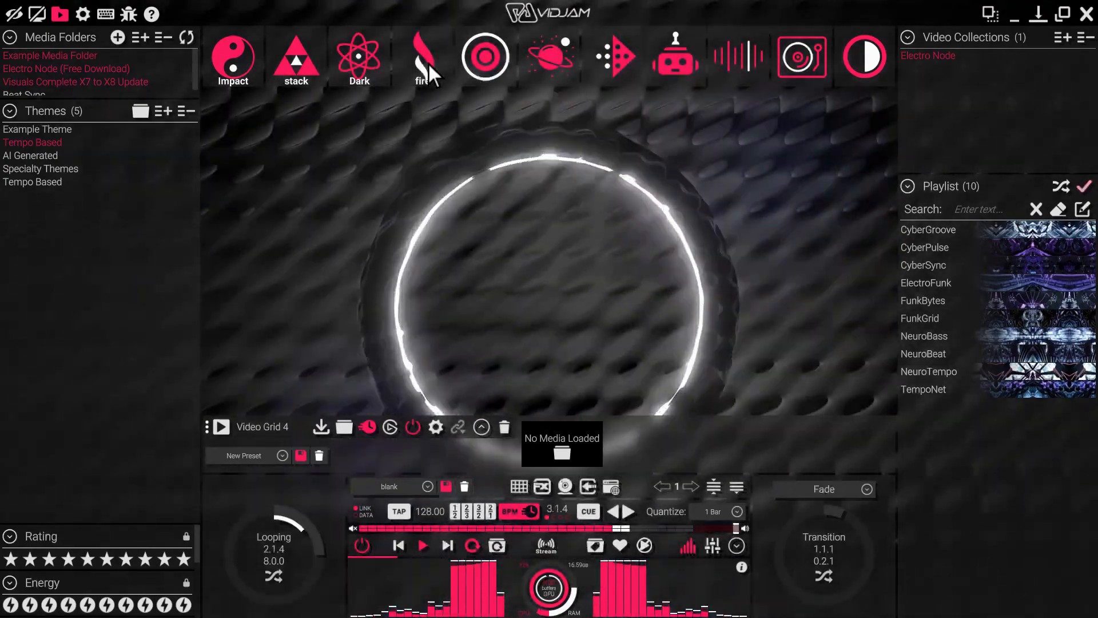
Run a Quick Scene Update on the fire scene and trigger it.
right_click(428, 63)
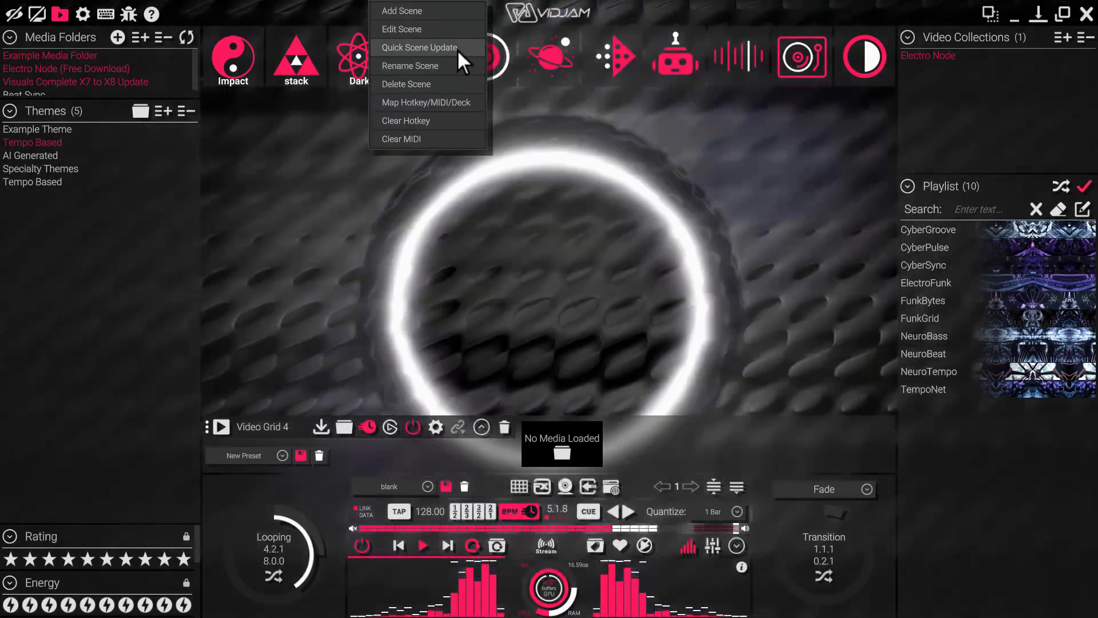
click(458, 49)
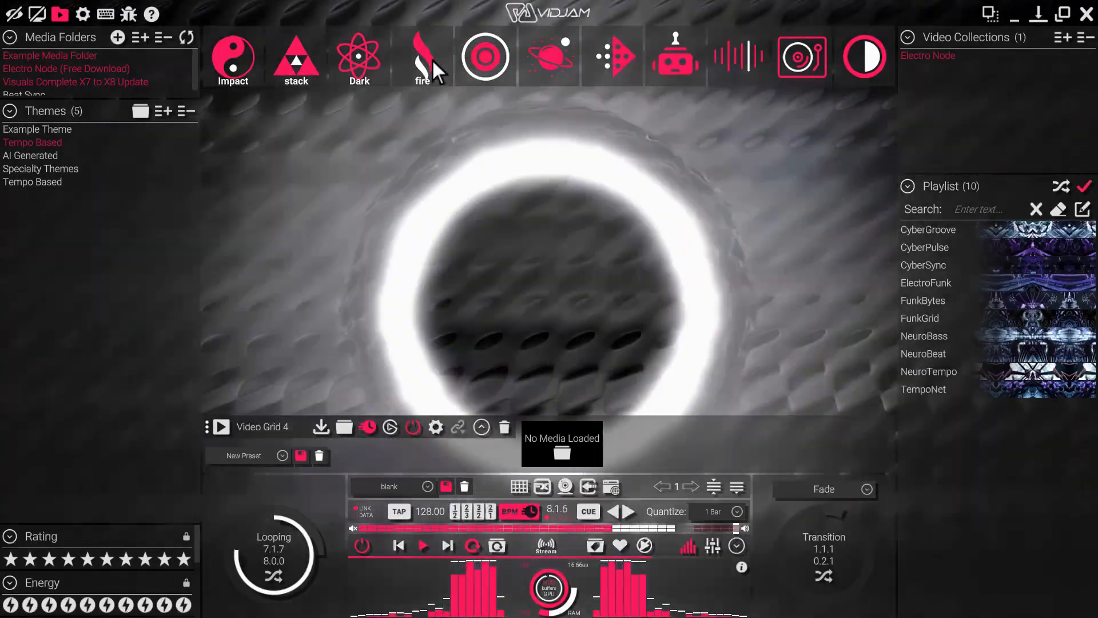
click(431, 59)
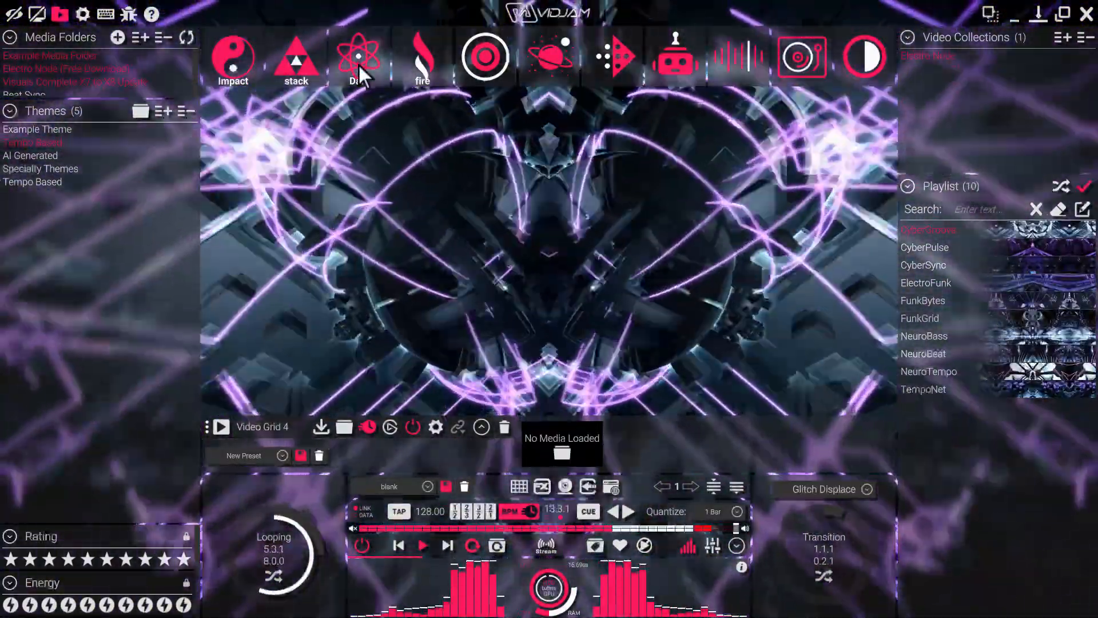
Trigger the Dark, stack and Impact scenes one after another.
click(358, 63)
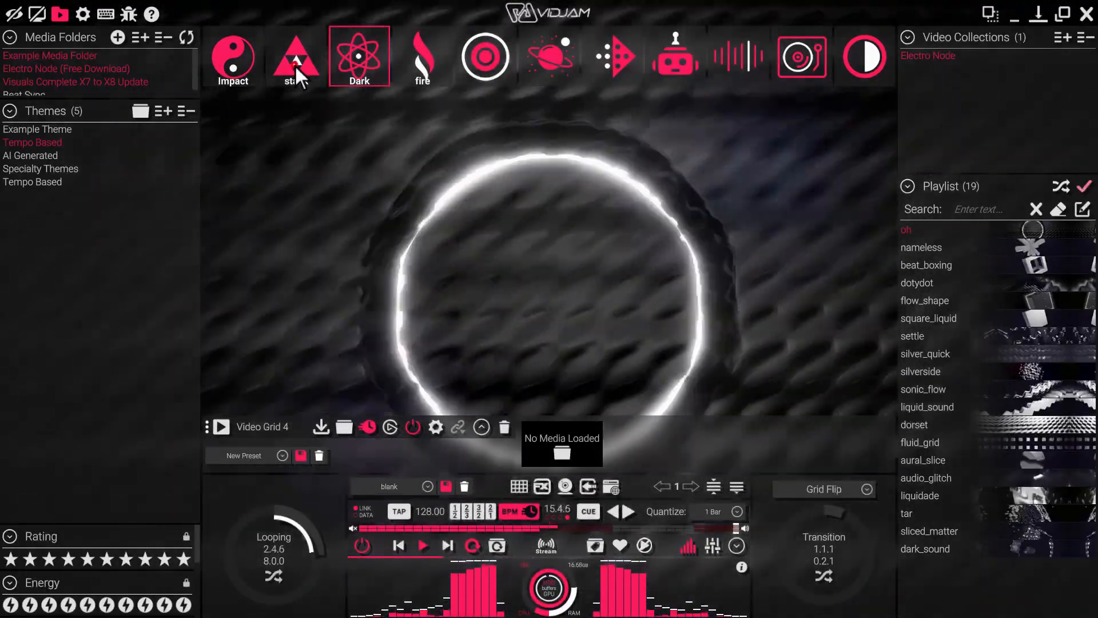
click(295, 64)
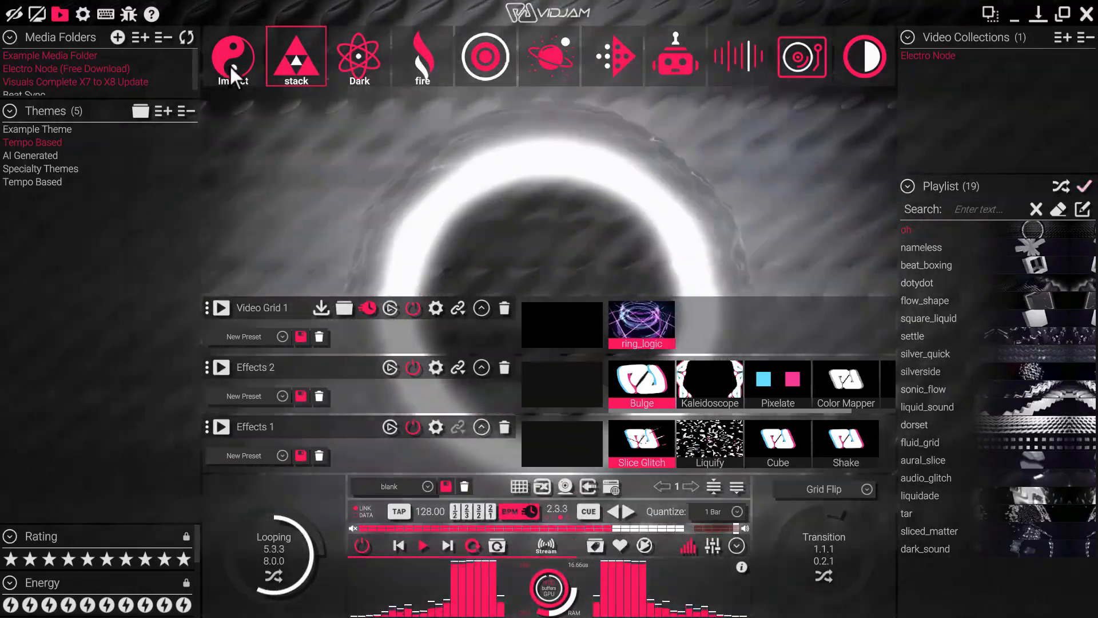
click(230, 64)
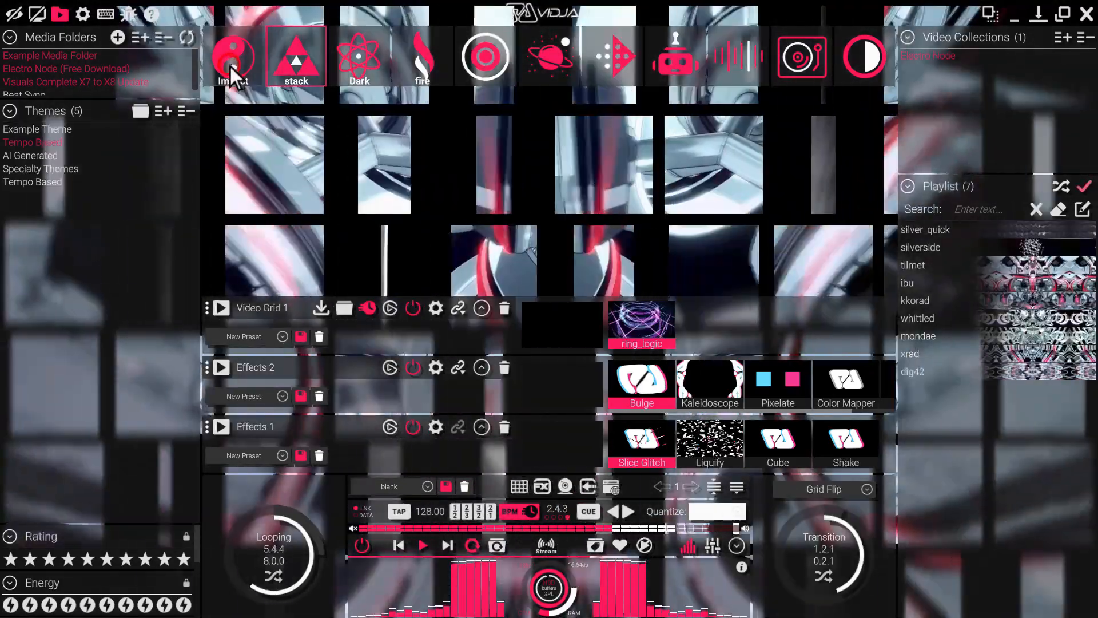